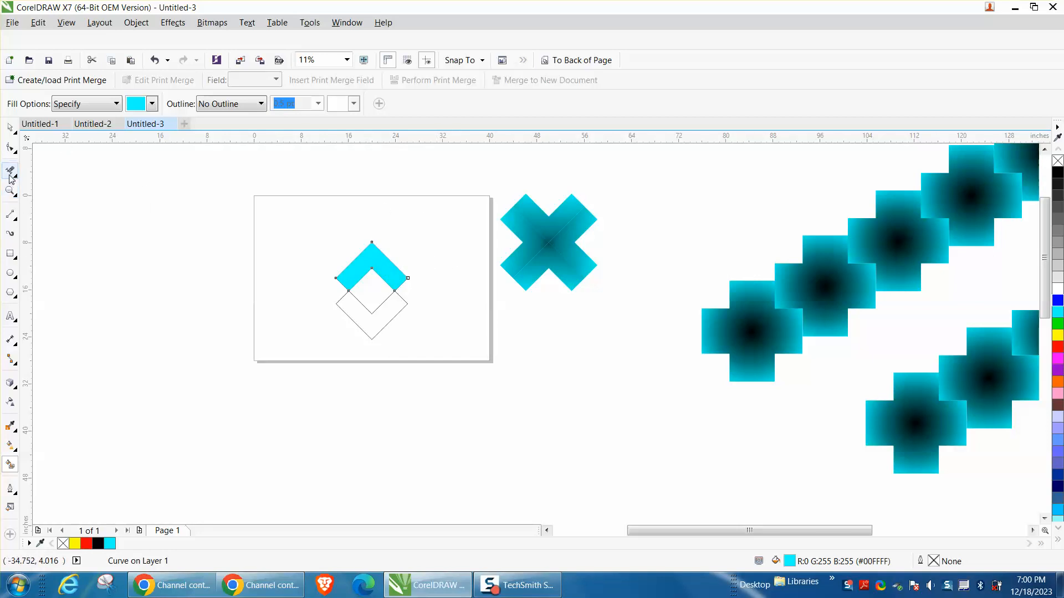
Move the last cross of the lower diagonal row up beneath the end of the upper diagonal row.
{"action": "left_click", "coordinate": [10, 190]}
{"action": "left_click_drag", "start_coordinate": [491, 185], "coordinate": [703, 313]}
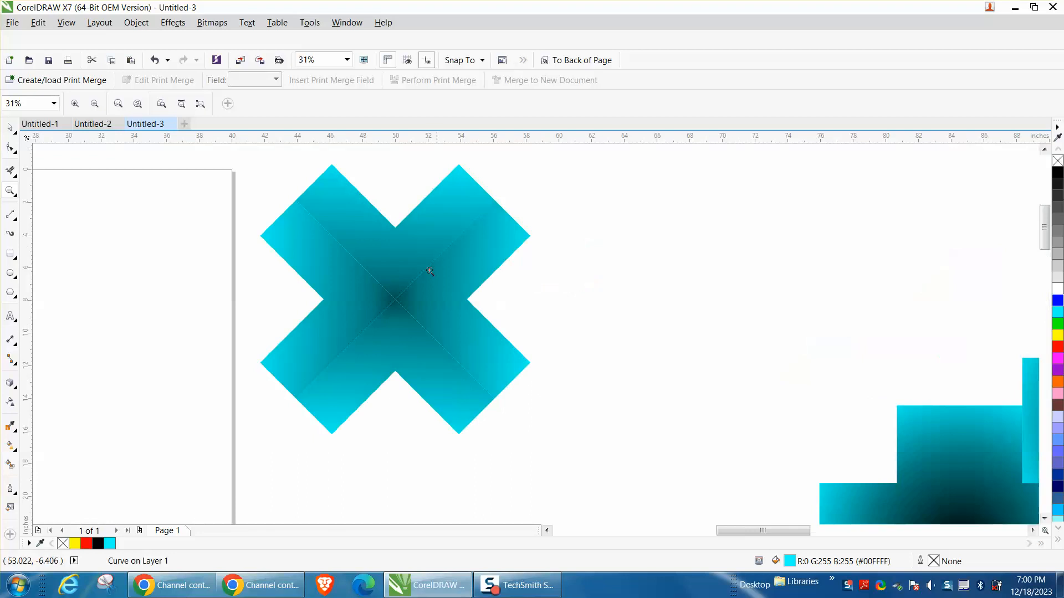
{"action": "scroll", "coordinate": [391, 256], "scroll_direction": "down", "scroll_amount": 4}
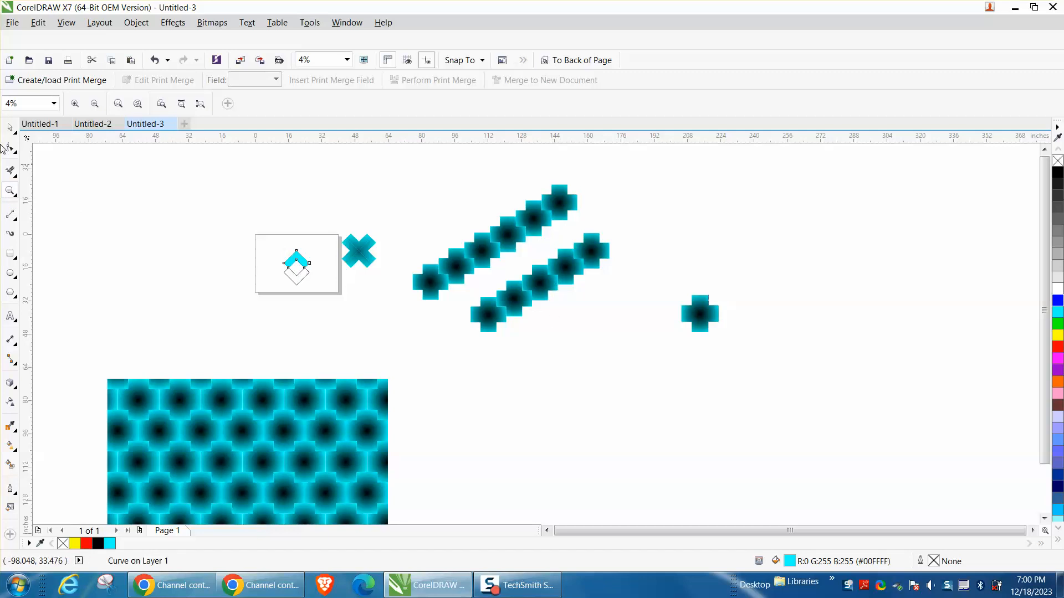
{"action": "left_click_drag", "start_coordinate": [383, 185], "coordinate": [845, 441]}
{"action": "left_click", "coordinate": [9, 128]}
{"action": "left_click_drag", "start_coordinate": [540, 241], "coordinate": [540, 253]}
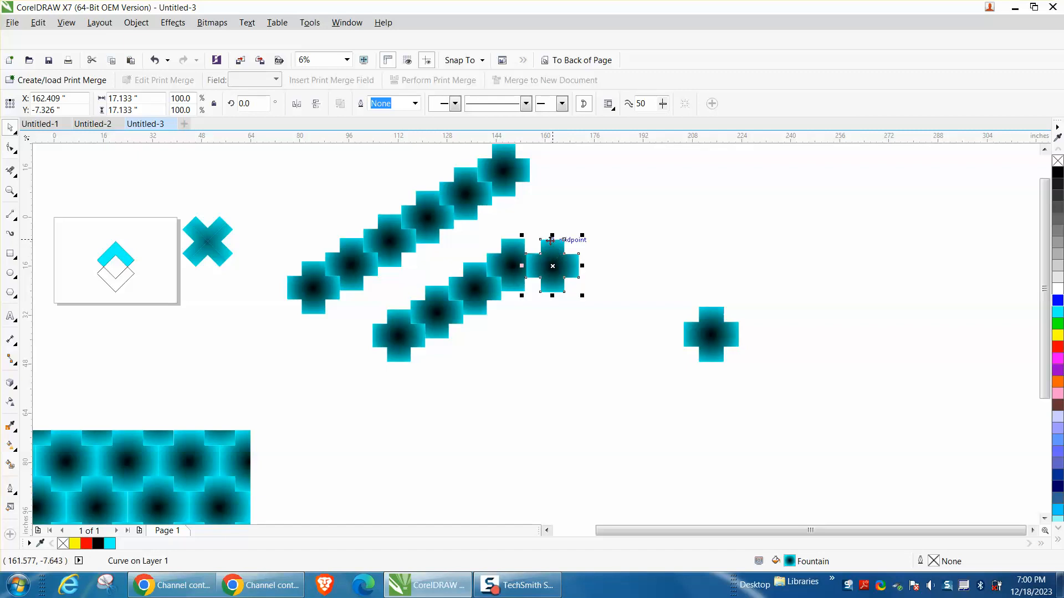
{"action": "left_click_drag", "start_coordinate": [544, 241], "coordinate": [516, 182]}
{"action": "left_click", "coordinate": [518, 199]}
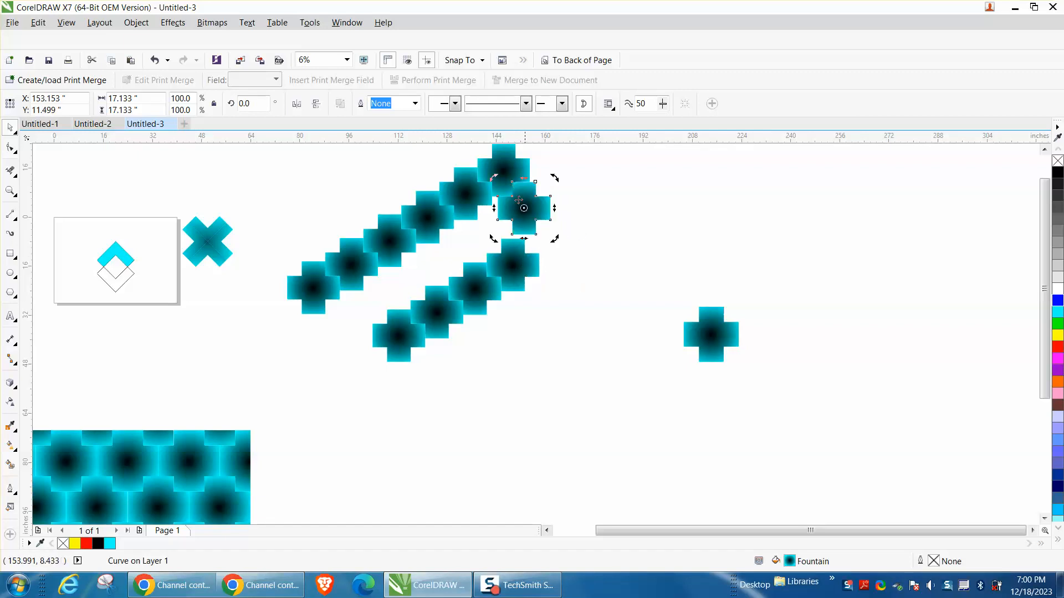
Dimension the right vertical edge of the upper arm on the standalone cross.
{"action": "left_click", "coordinate": [710, 336]}
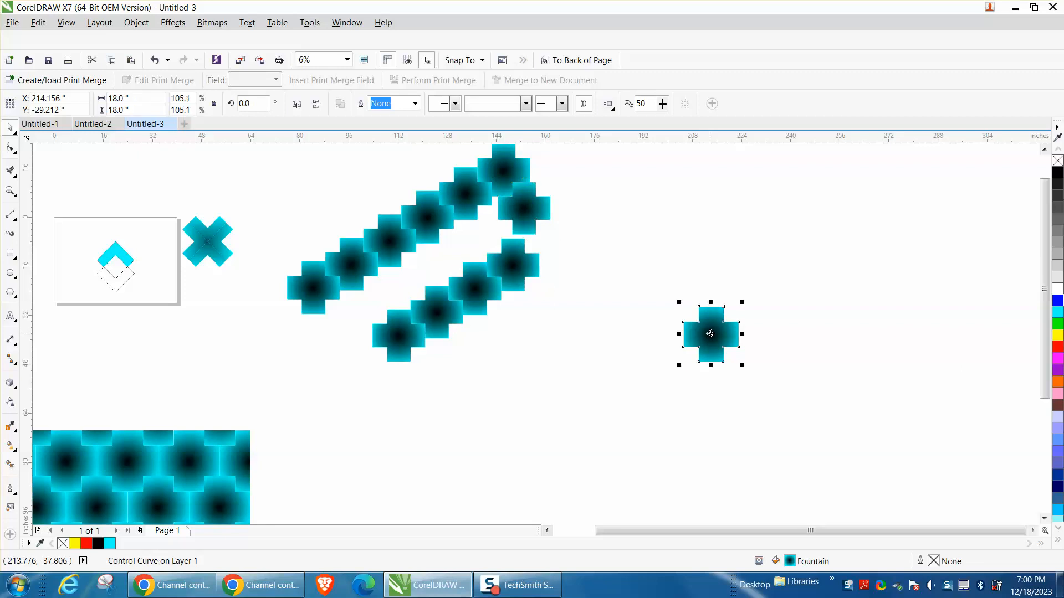
{"action": "left_click", "coordinate": [10, 193]}
{"action": "left_click_drag", "start_coordinate": [669, 290], "coordinate": [823, 413]}
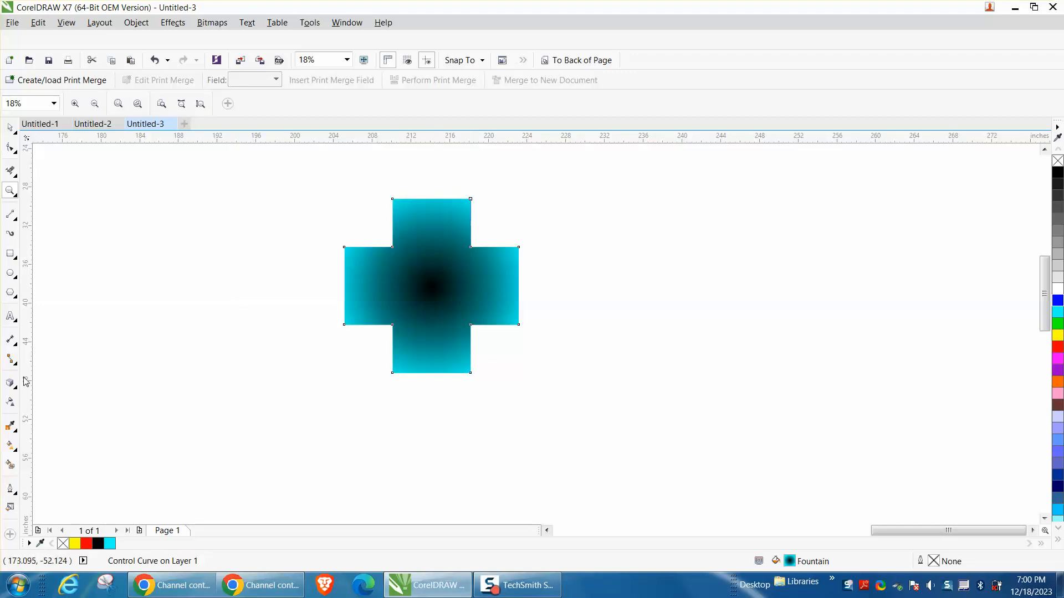
{"action": "left_click", "coordinate": [15, 343]}
{"action": "left_click", "coordinate": [66, 337]}
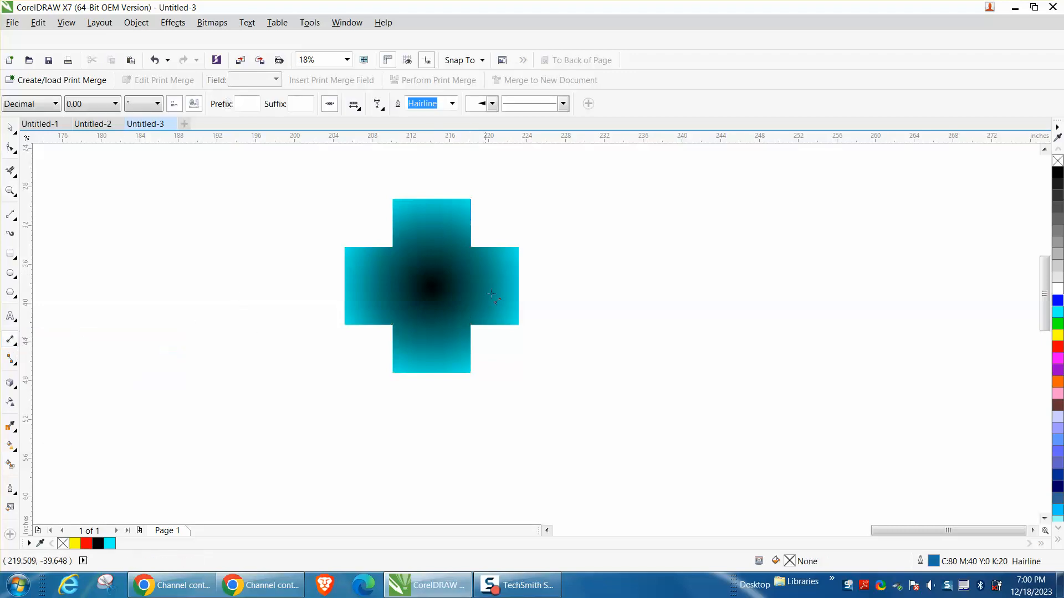
{"action": "left_click_drag", "start_coordinate": [472, 248], "coordinate": [471, 201]}
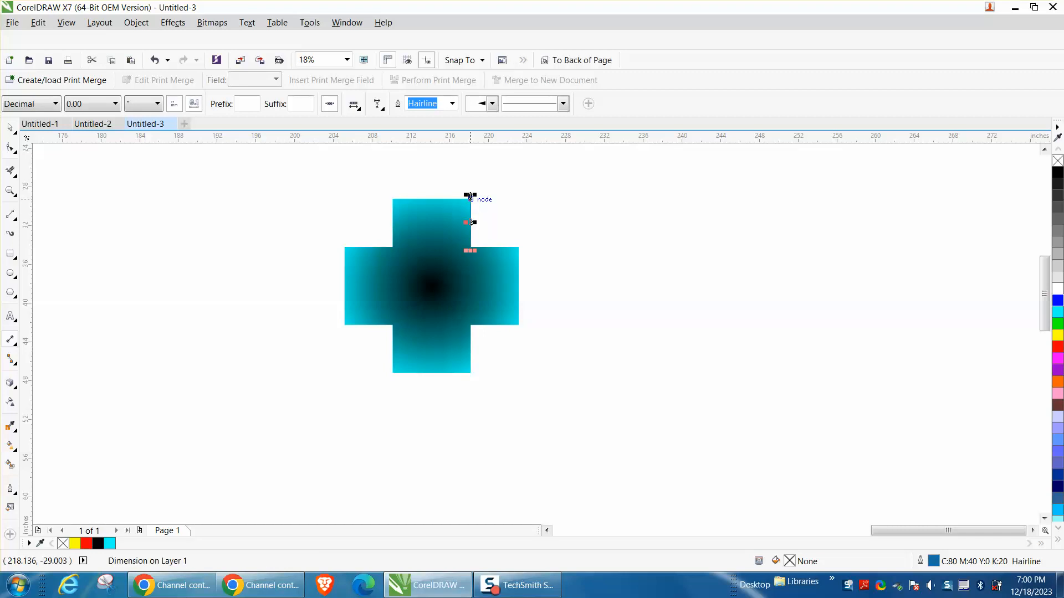
{"action": "key", "text": "z"}
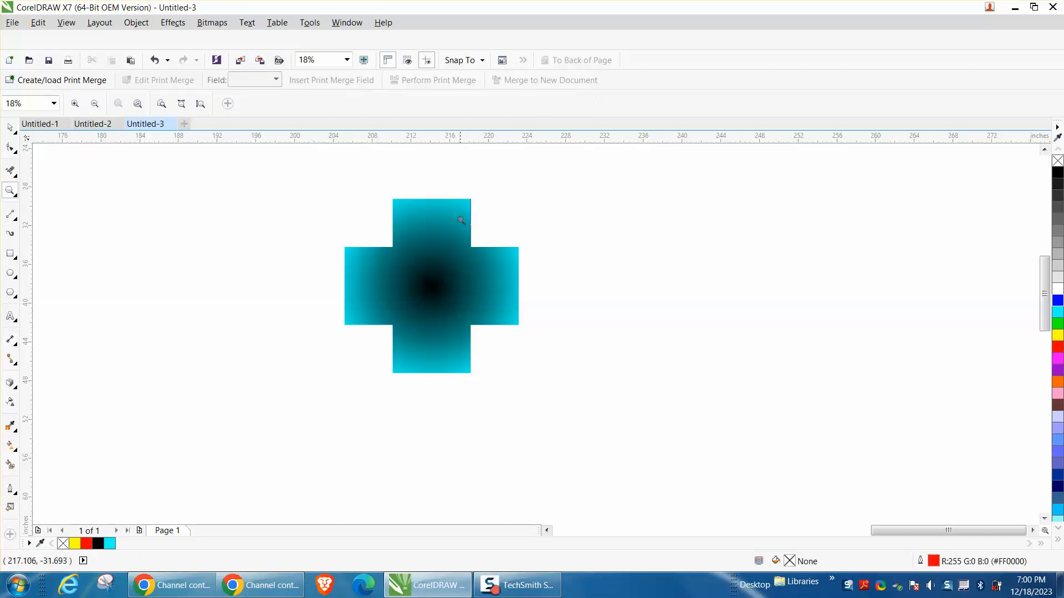
{"action": "key", "text": "shift+F2"}
{"action": "scroll", "coordinate": [488, 266], "scroll_direction": "down", "scroll_amount": 5}
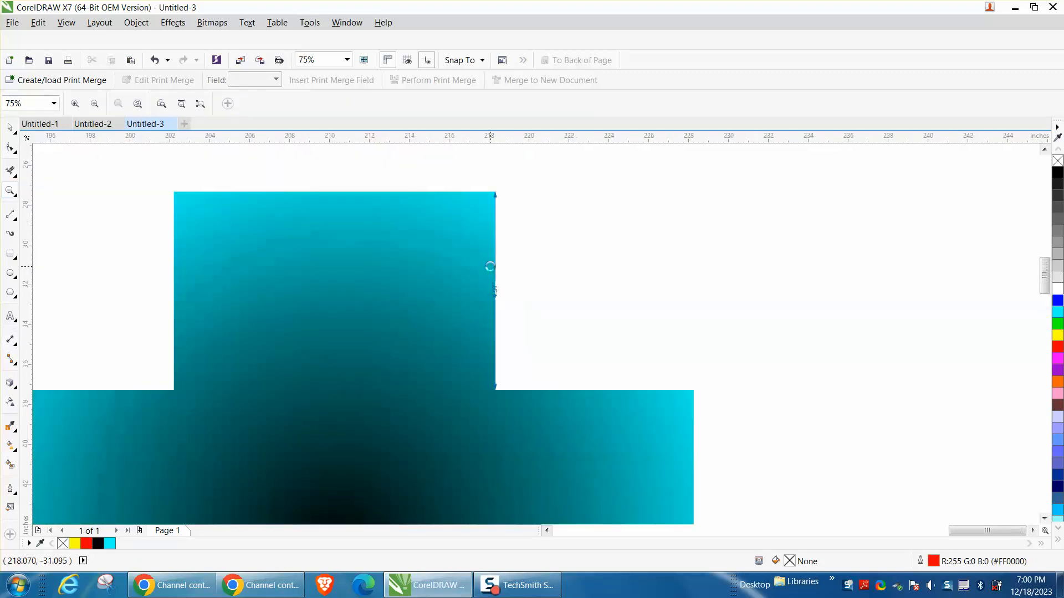
Draw a rectangle to the right of the standalone cross and set it to 10 in wide by 20 in high.
{"action": "left_click", "coordinate": [10, 255]}
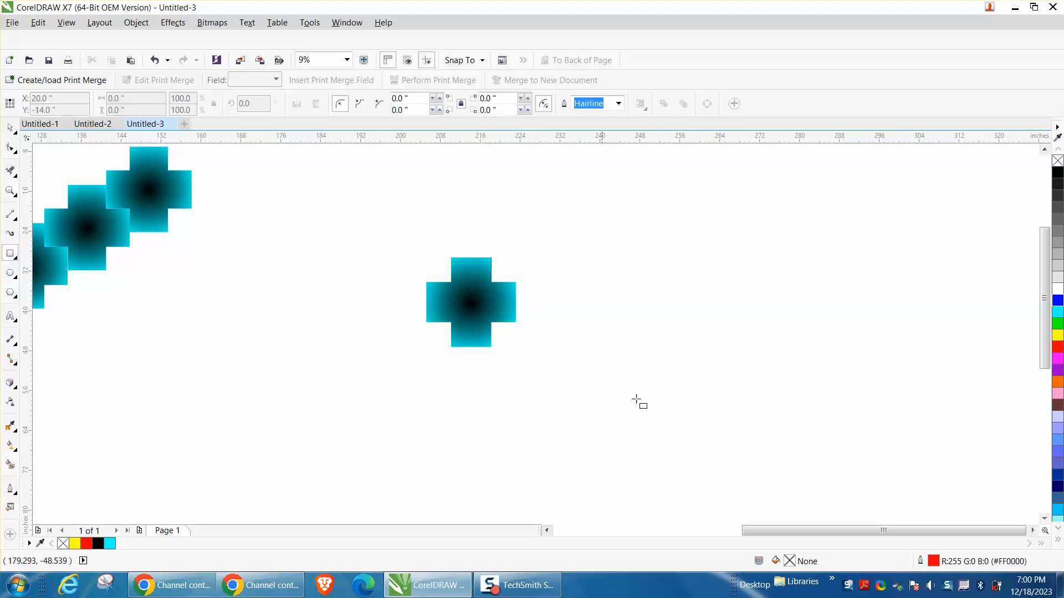
{"action": "mouse_move", "coordinate": [774, 281]}
{"action": "left_mouse_down"}
{"action": "mouse_move", "coordinate": [750, 387]}
{"action": "mouse_move", "coordinate": [717, 408]}
{"action": "left_mouse_up"}
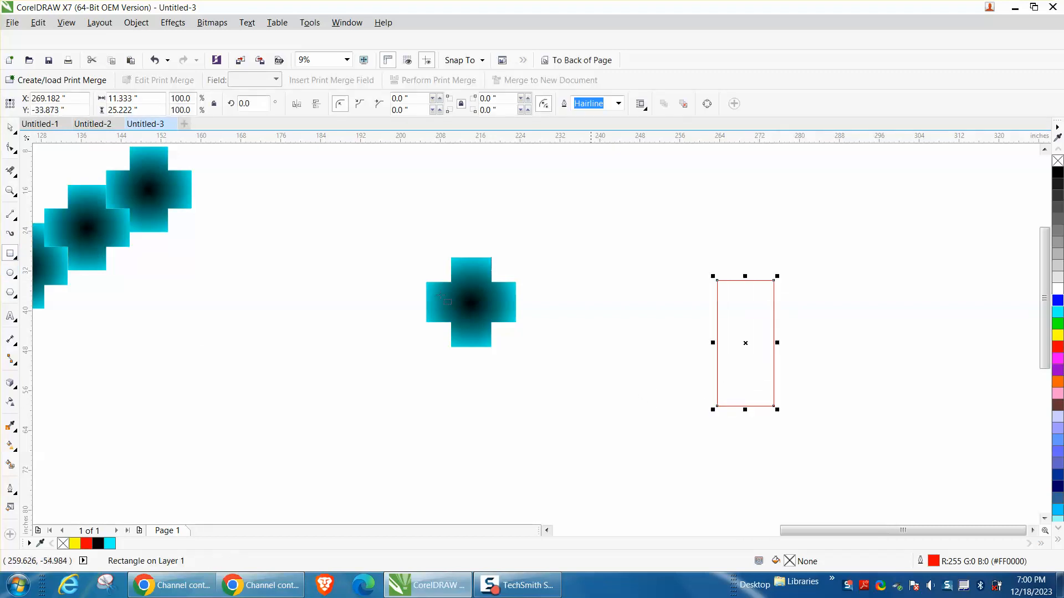
{"action": "left_click", "coordinate": [140, 114]}
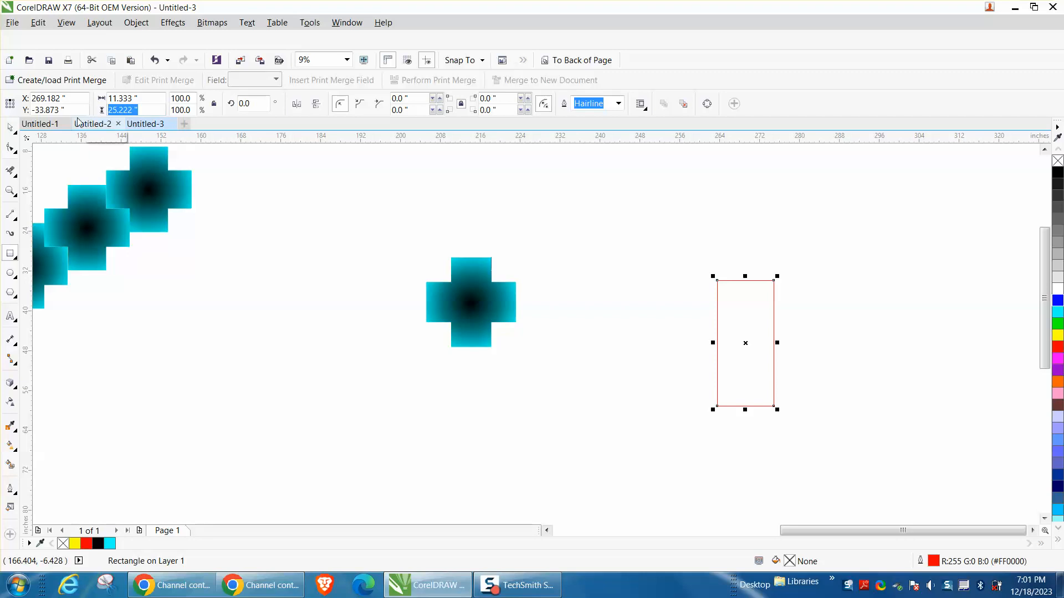
{"action": "type", "text": "20"}
{"action": "key", "text": "Return"}
{"action": "left_click", "coordinate": [97, 105]}
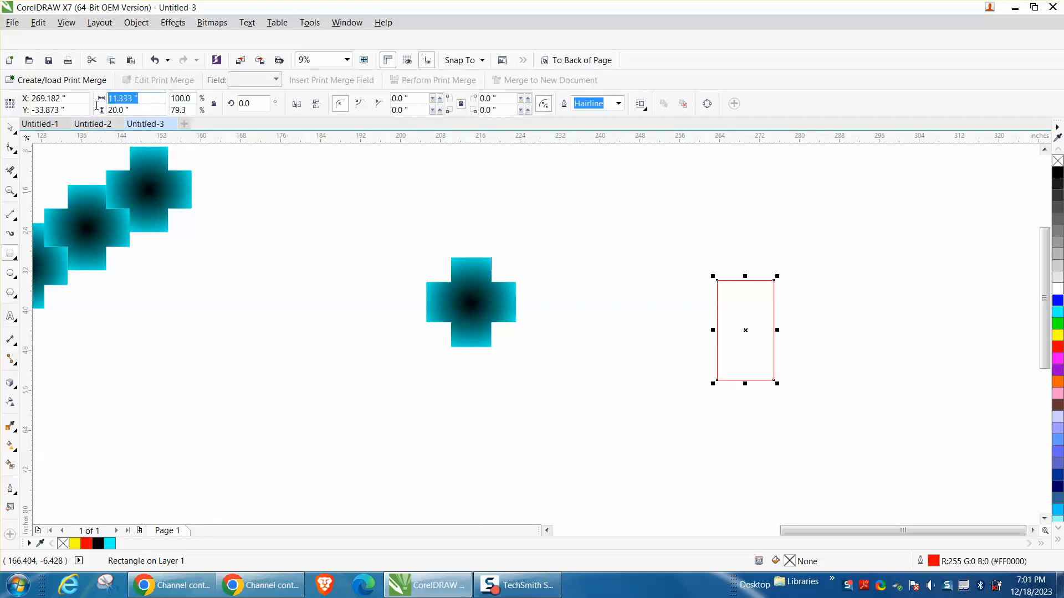
{"action": "type", "text": "10"}
{"action": "key", "text": "Return"}
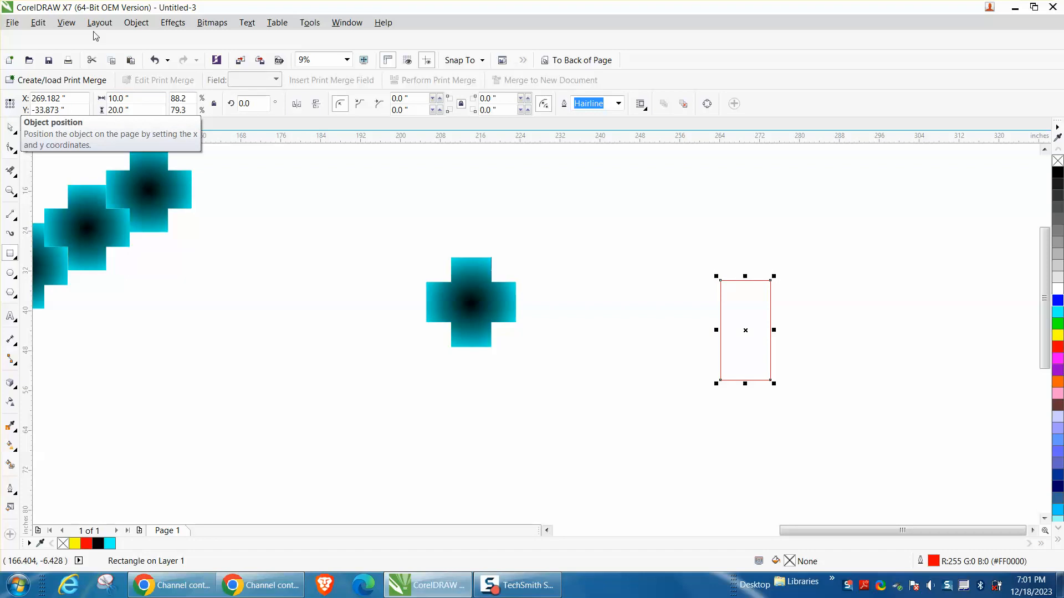
Make a copy of the rectangle rotated by 90 degrees and weld both rectangles into one cross.
{"action": "double_click", "coordinate": [254, 102]}
{"action": "type", "text": "90"}
{"action": "key", "text": "Return"}
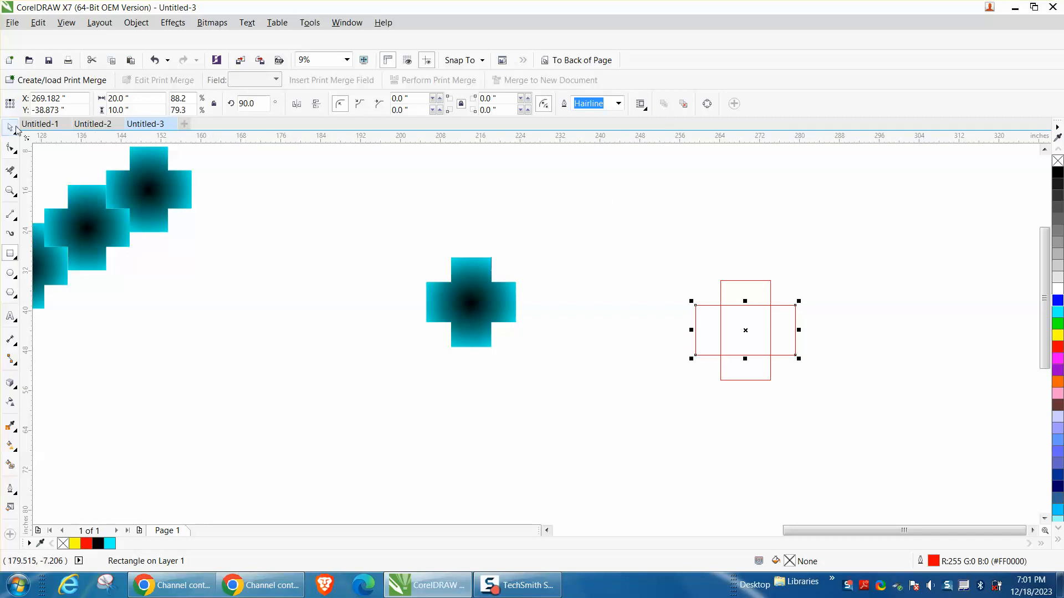
{"action": "left_click_drag", "start_coordinate": [660, 257], "coordinate": [806, 390]}
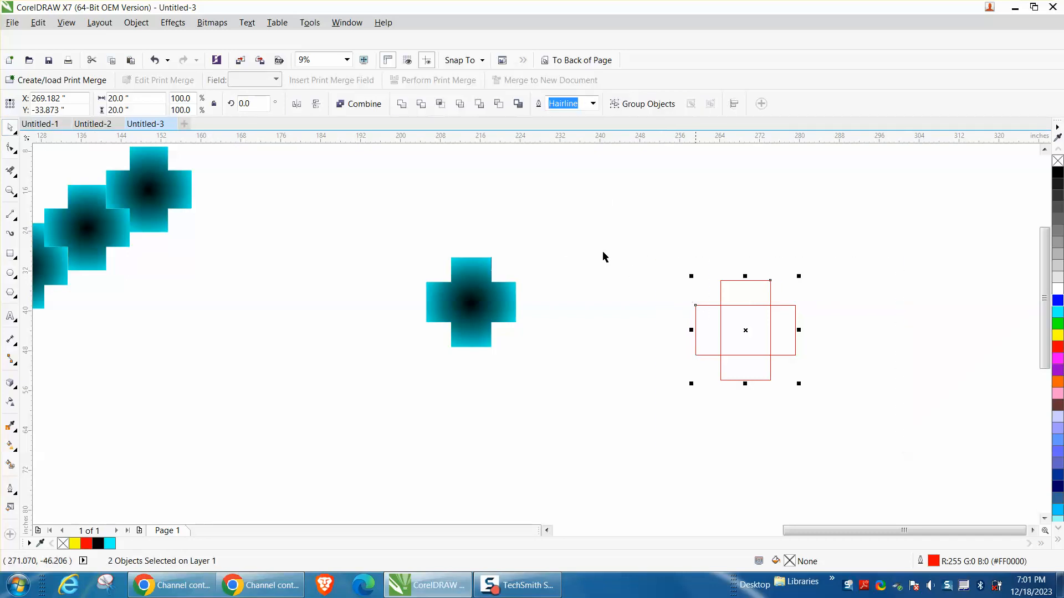
{"action": "left_click", "coordinate": [402, 104]}
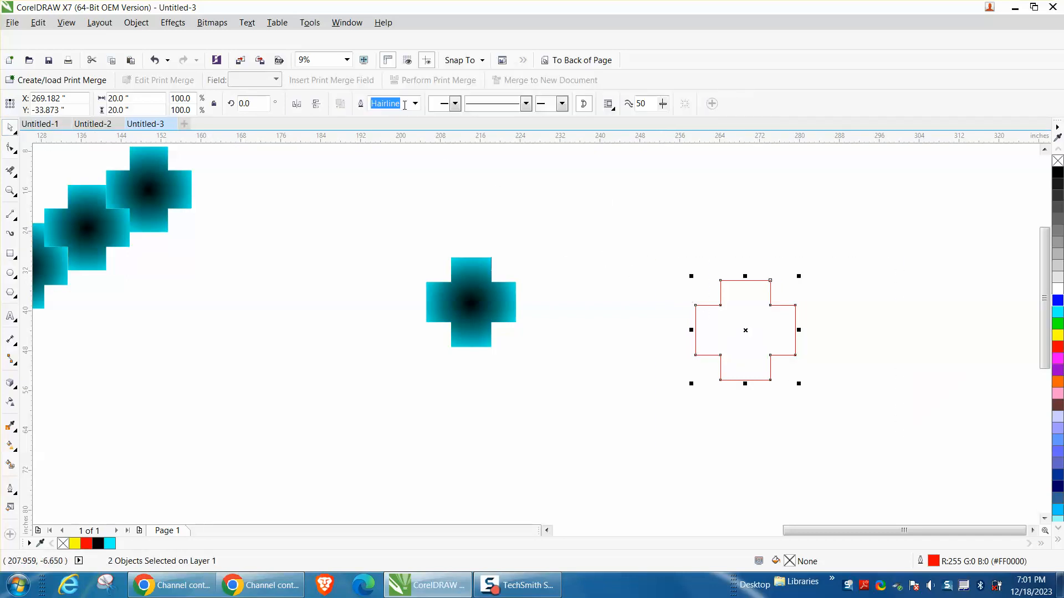
Remove the new cross's outline and give it an elliptical fountain fill running from black at the centre to cyan at the edges.
{"action": "left_click", "coordinate": [1058, 311]}
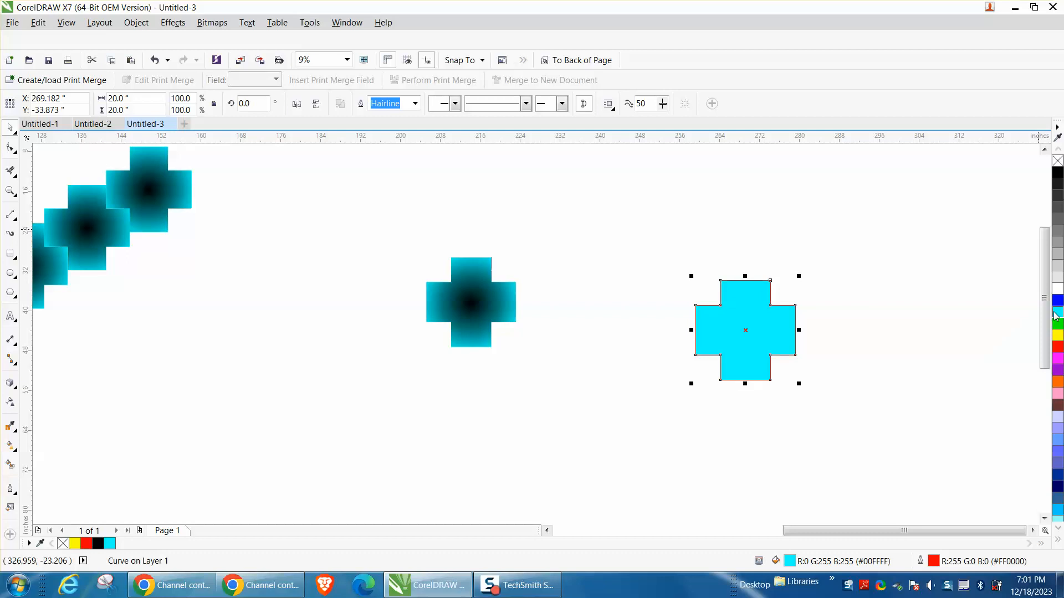
{"action": "right_click", "coordinate": [1057, 161]}
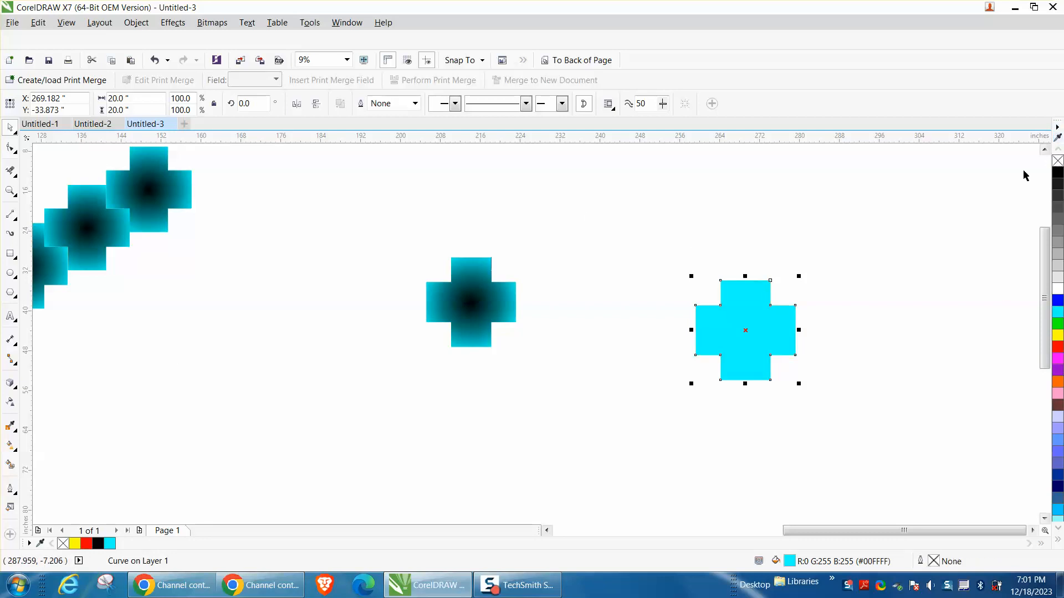
{"action": "left_click", "coordinate": [11, 465]}
{"action": "left_click", "coordinate": [15, 450]}
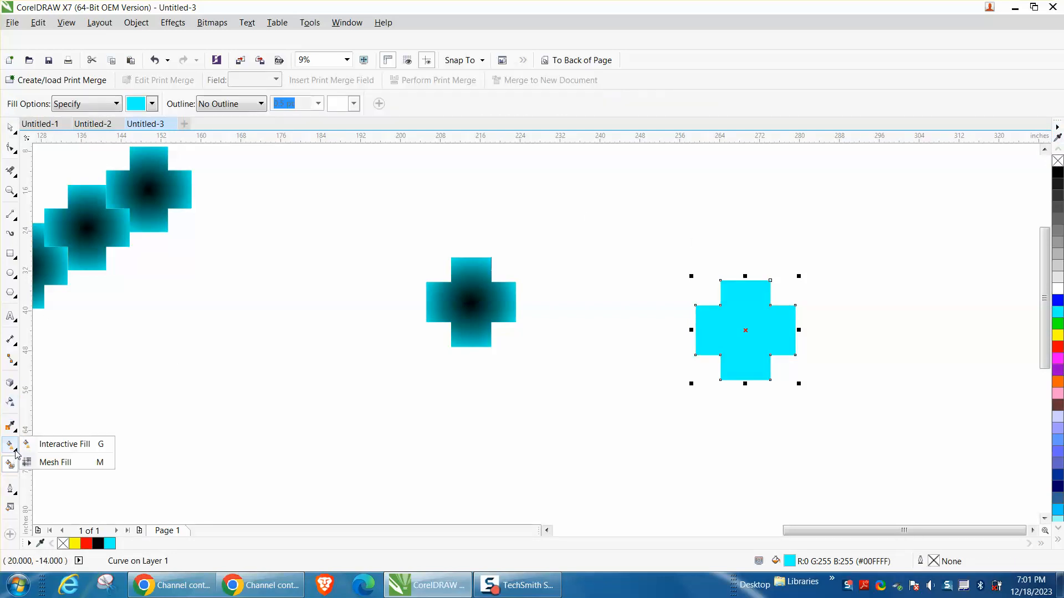
{"action": "left_click", "coordinate": [50, 444]}
{"action": "left_click_drag", "start_coordinate": [744, 336], "coordinate": [800, 312]}
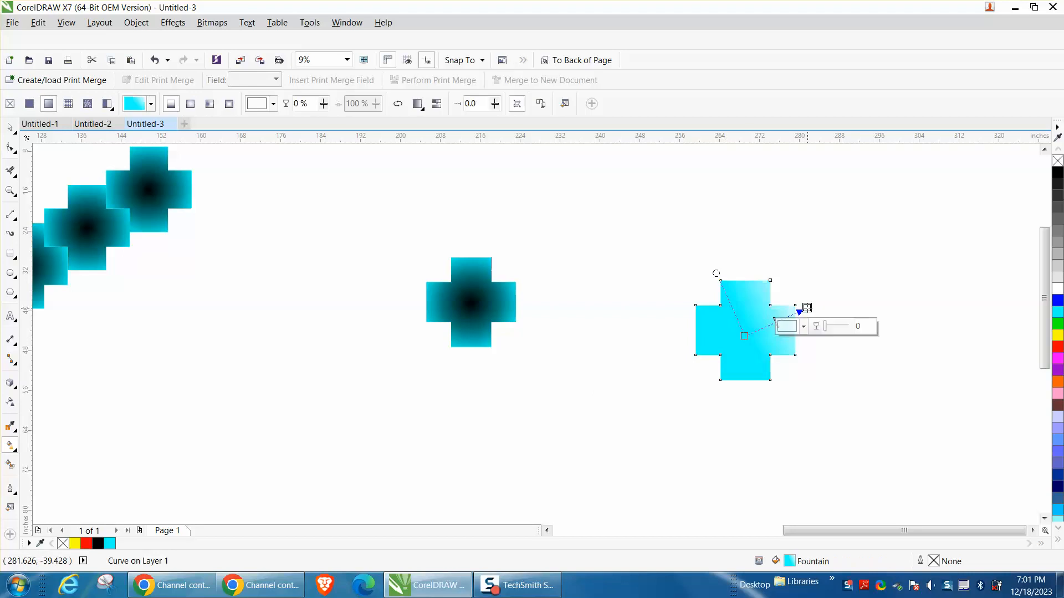
{"action": "left_click", "coordinate": [190, 104]}
{"action": "mouse_move", "coordinate": [744, 336]}
{"action": "left_mouse_down"}
{"action": "mouse_move", "coordinate": [776, 322]}
{"action": "mouse_move", "coordinate": [745, 329]}
{"action": "left_mouse_up"}
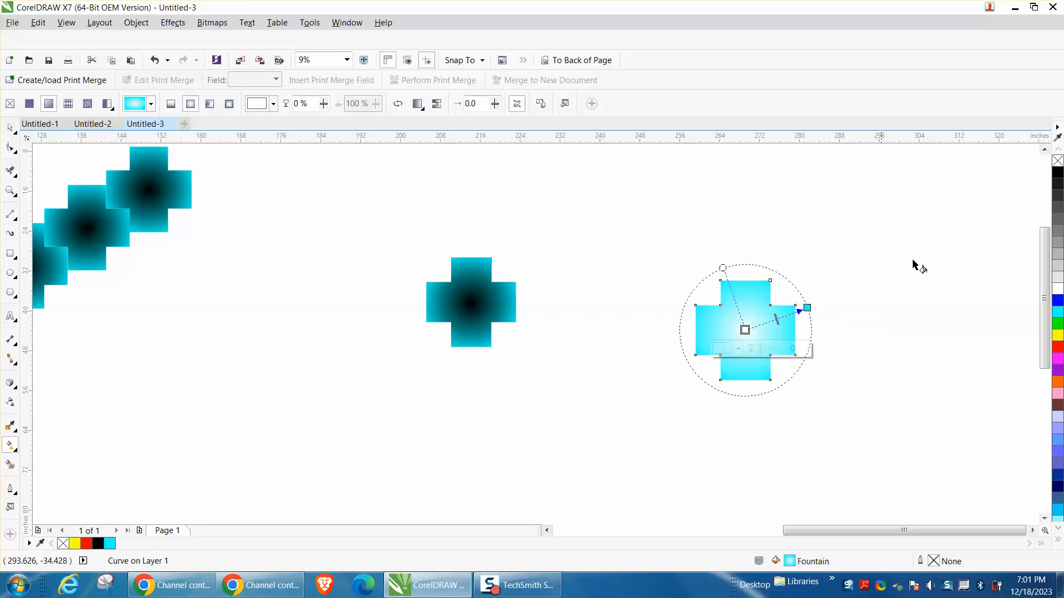
{"action": "left_click_drag", "start_coordinate": [1060, 183], "coordinate": [745, 329]}
{"action": "left_click_drag", "start_coordinate": [807, 307], "coordinate": [795, 316]}
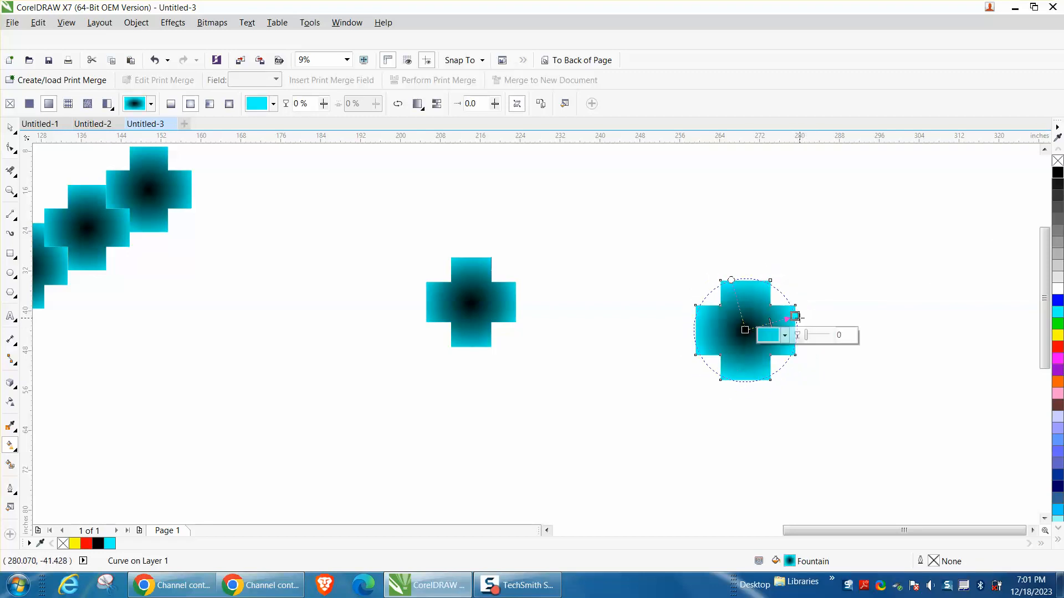
Move the new cross closer to the standalone cross and set the nudge distance to 20 in.
{"action": "left_click", "coordinate": [16, 130]}
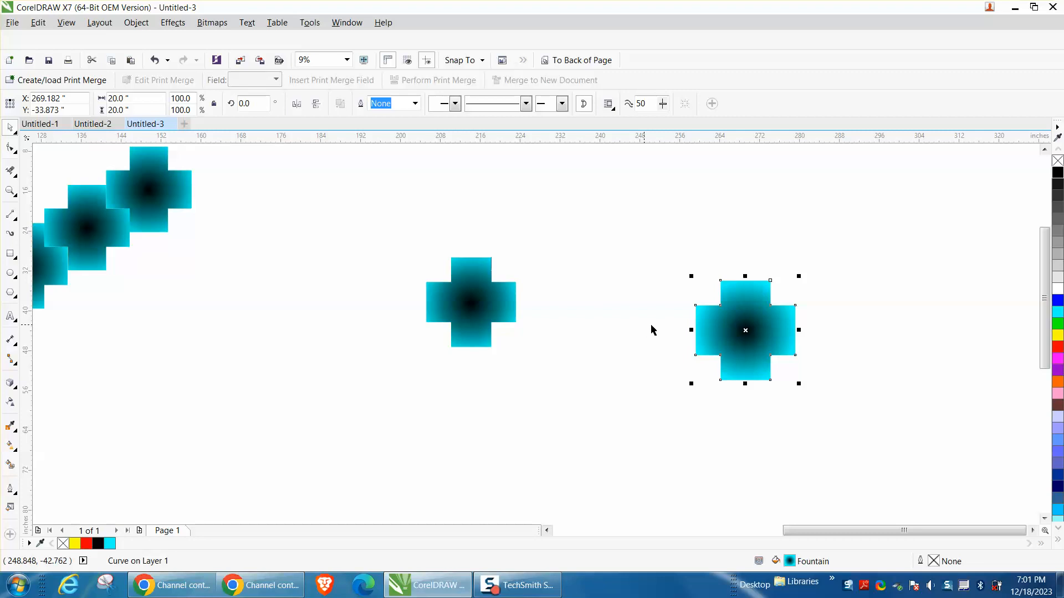
{"action": "left_click_drag", "start_coordinate": [715, 332], "coordinate": [643, 302]}
{"action": "key", "text": "Escape"}
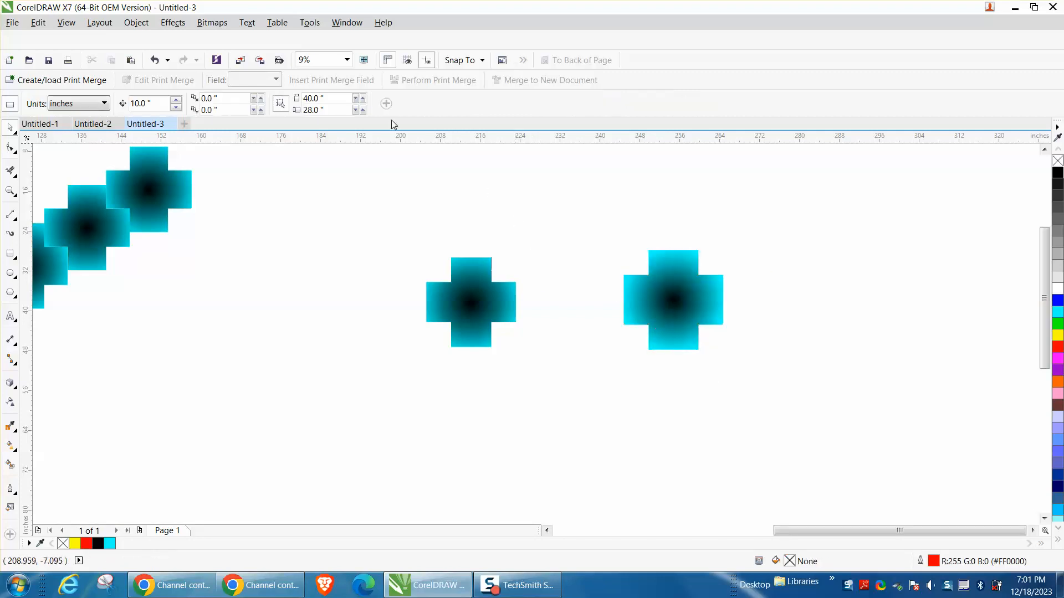
{"action": "triple_click", "coordinate": [133, 103]}
{"action": "type", "text": "20"}
{"action": "key", "text": "Return"}
Duplicate the new cross repeatedly to the right in 20 in nudges to build a row of eight crosses.
{"action": "left_click", "coordinate": [668, 313]}
{"action": "key", "text": "plus"}
{"action": "key", "text": "Right"}
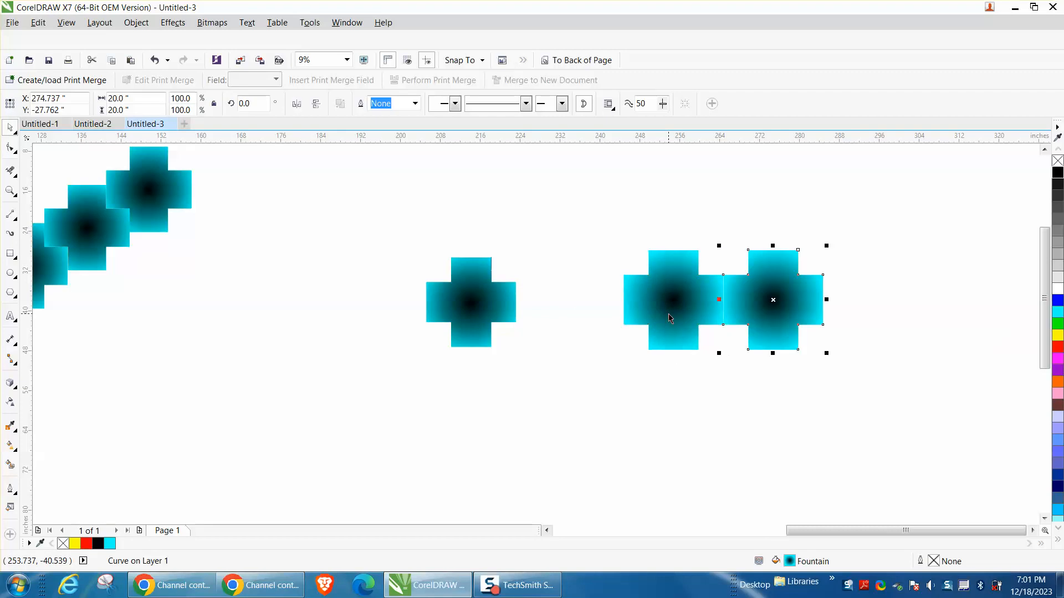
{"action": "key", "text": "plus"}
{"action": "key", "text": "Right"}
{"action": "key", "text": "plus"}
{"action": "key", "text": "Right"}
{"action": "key", "text": "plus"}
{"action": "key", "text": "Right"}
{"action": "key", "text": "plus"}
{"action": "key", "text": "Right"}
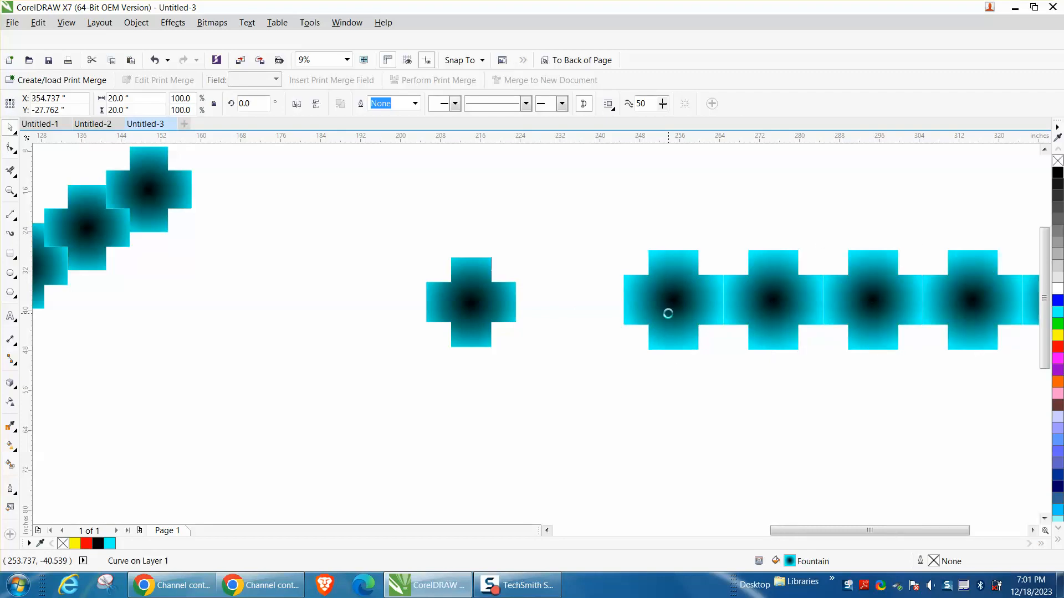
{"action": "scroll", "coordinate": [668, 314], "scroll_direction": "down", "scroll_amount": 2}
{"action": "scroll", "coordinate": [620, 297], "scroll_direction": "down", "scroll_amount": 2}
{"action": "key", "text": "plus"}
{"action": "key", "text": "Right"}
{"action": "key", "text": "plus"}
{"action": "key", "text": "Right"}
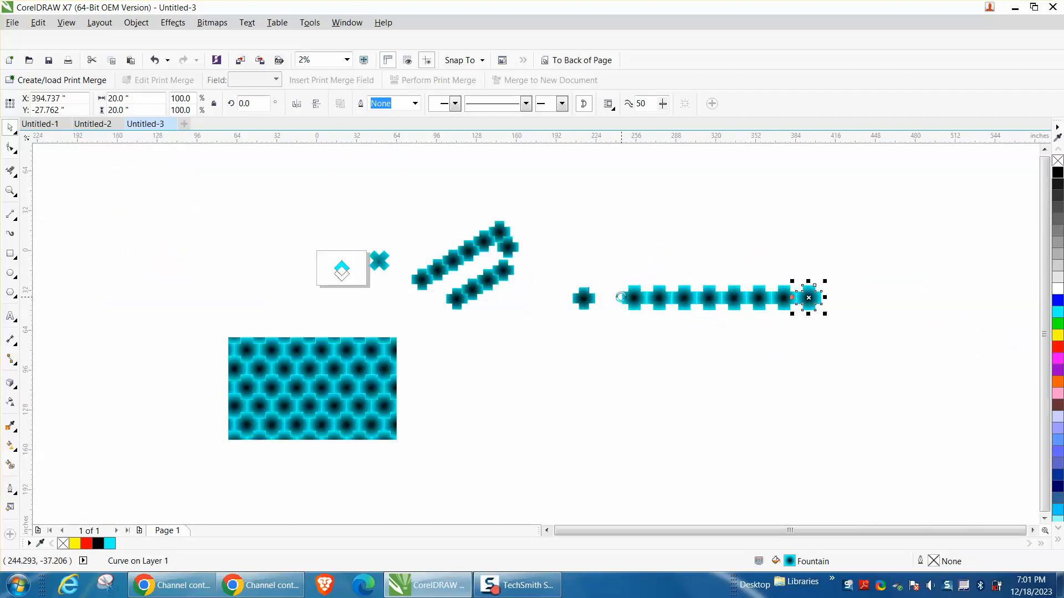
Group the eight crosses of the new row.
{"action": "left_click", "coordinate": [695, 257]}
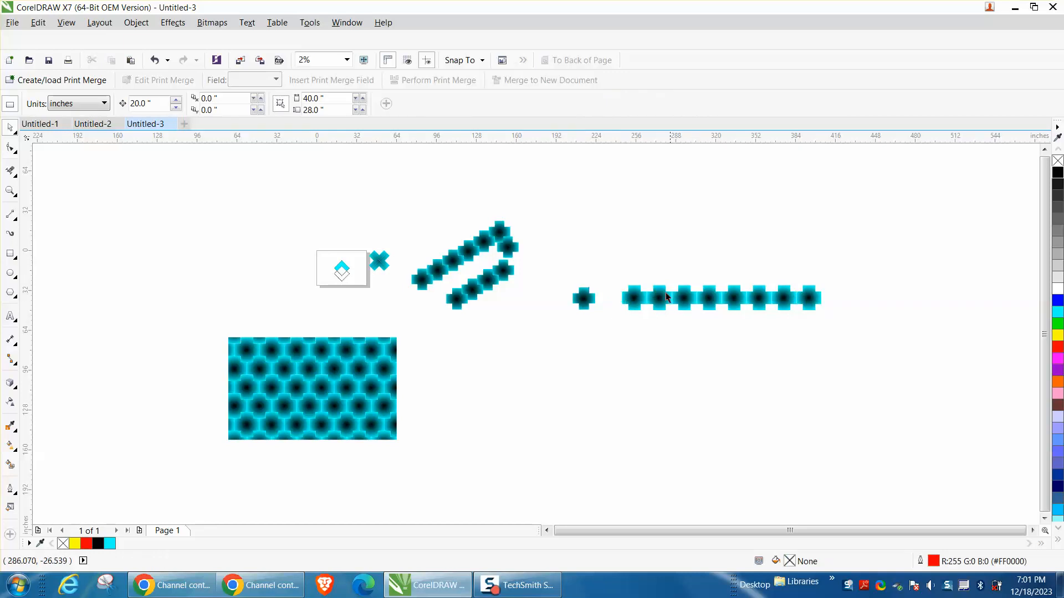
{"action": "left_click_drag", "start_coordinate": [614, 272], "coordinate": [890, 368]}
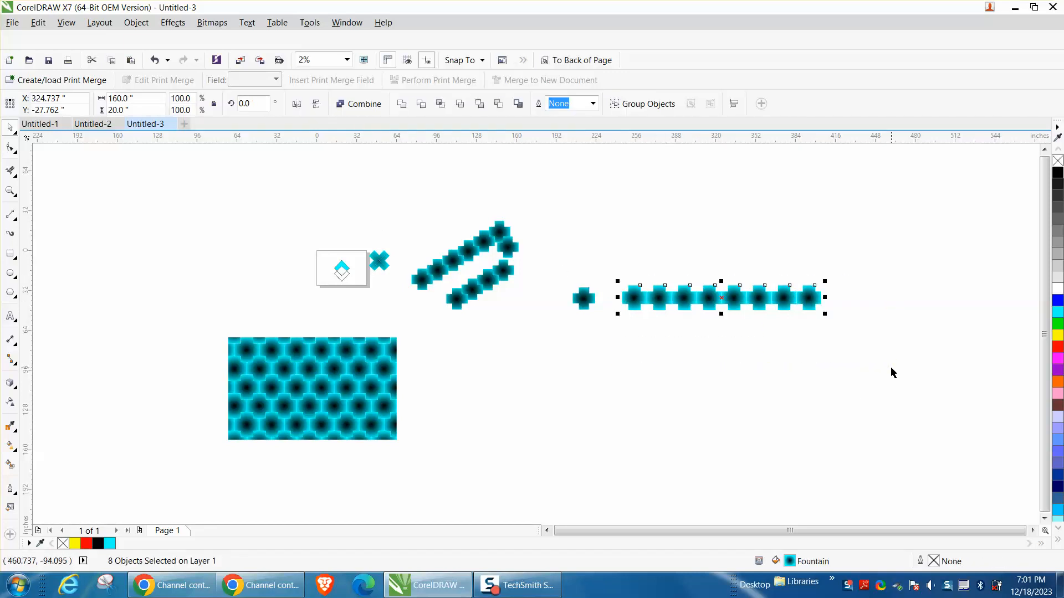
{"action": "key", "text": "ctrl+g"}
Place a copy of the grouped row 10 in to the right and 15 in below it so the cross arms interlock.
{"action": "left_click", "coordinate": [10, 191]}
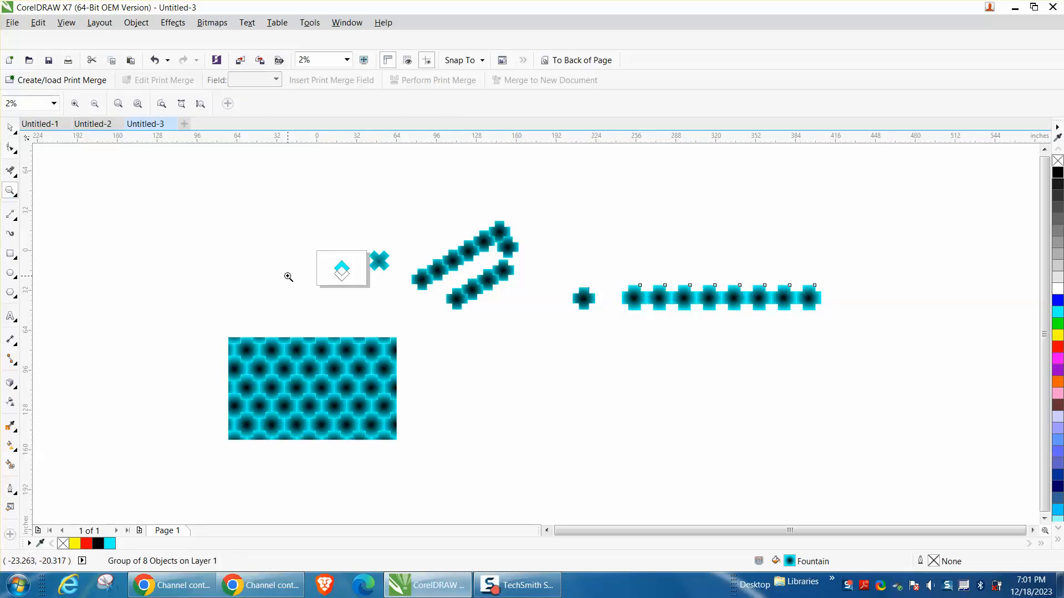
{"action": "left_click", "coordinate": [11, 127]}
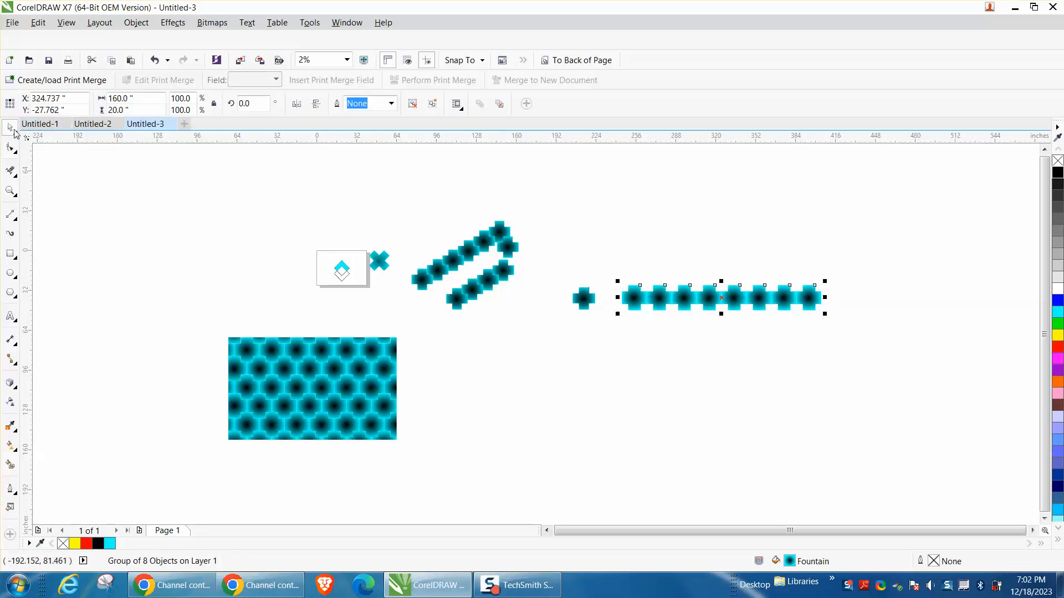
{"action": "left_click", "coordinate": [11, 190]}
{"action": "left_click_drag", "start_coordinate": [580, 277], "coordinate": [887, 412]}
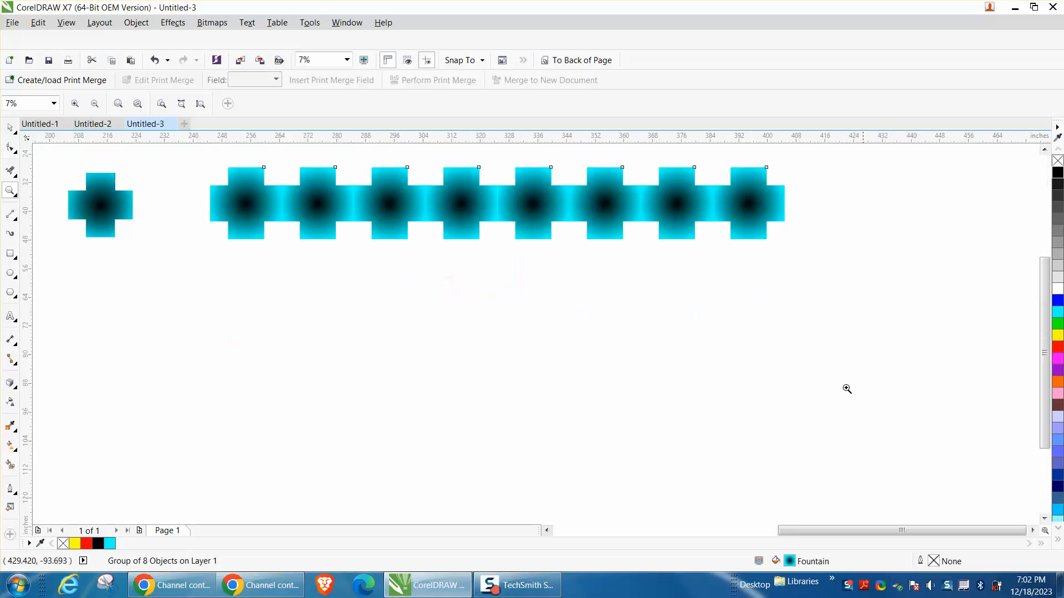
{"action": "left_click", "coordinate": [10, 127]}
{"action": "left_click", "coordinate": [247, 193]}
{"action": "left_click_drag", "start_coordinate": [248, 193], "coordinate": [266, 223]}
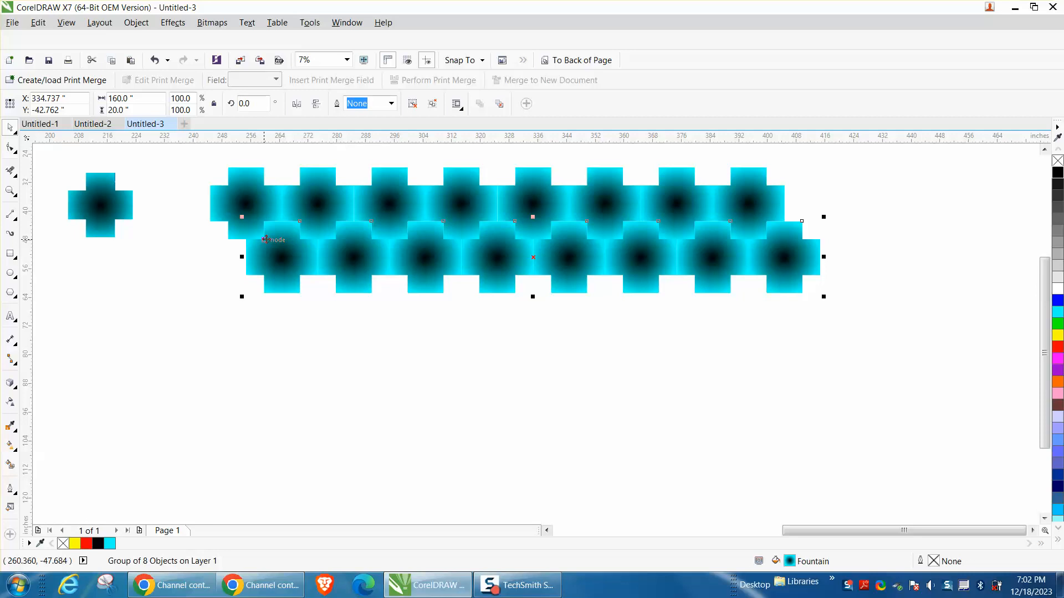
Duplicate the row repeatedly at the same offset, 10 in to the right and 15 in down, until eight interlocking rows are stacked.
{"action": "left_click", "coordinate": [365, 326]}
{"action": "left_click", "coordinate": [393, 265]}
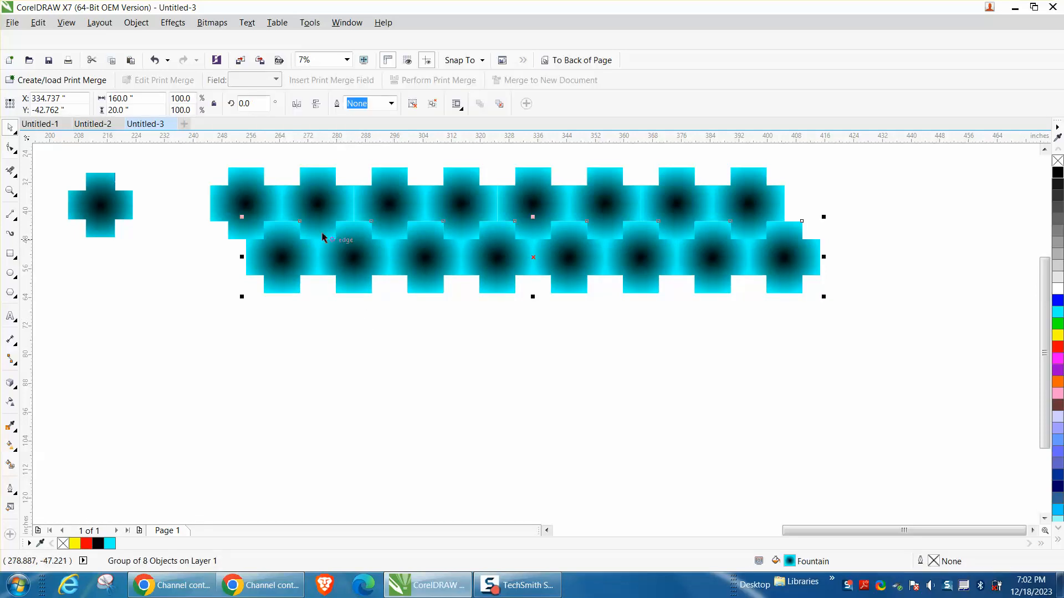
{"action": "left_click_drag", "start_coordinate": [264, 225], "coordinate": [303, 277]}
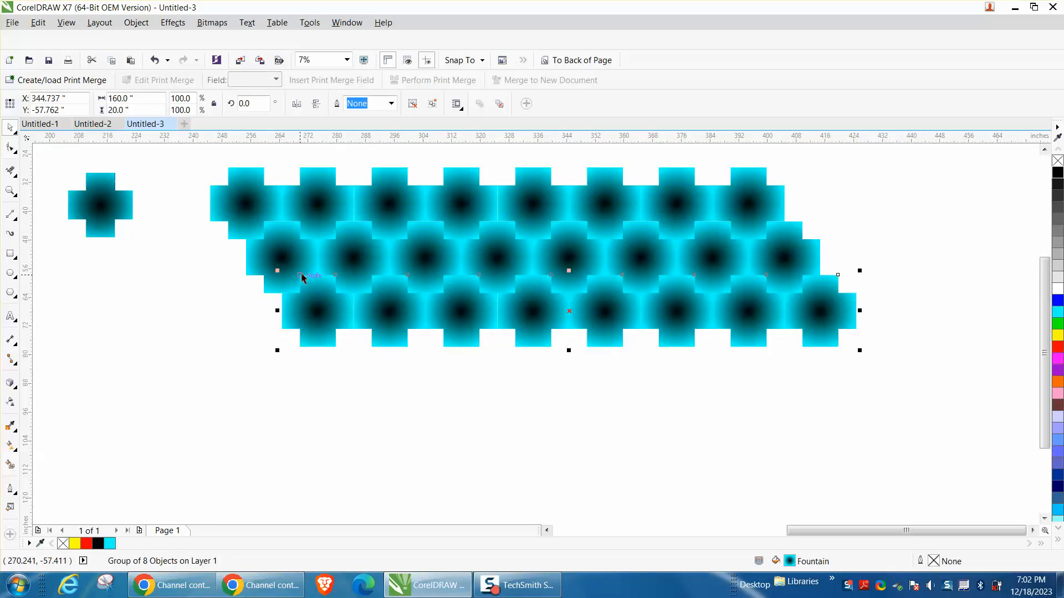
{"action": "key", "text": "ctrl+d"}
{"action": "key", "text": "ctrl+d"}
{"action": "key", "text": "ctrl+d"}
{"action": "key", "text": "ctrl+d"}
{"action": "key", "text": "ctrl+d"}
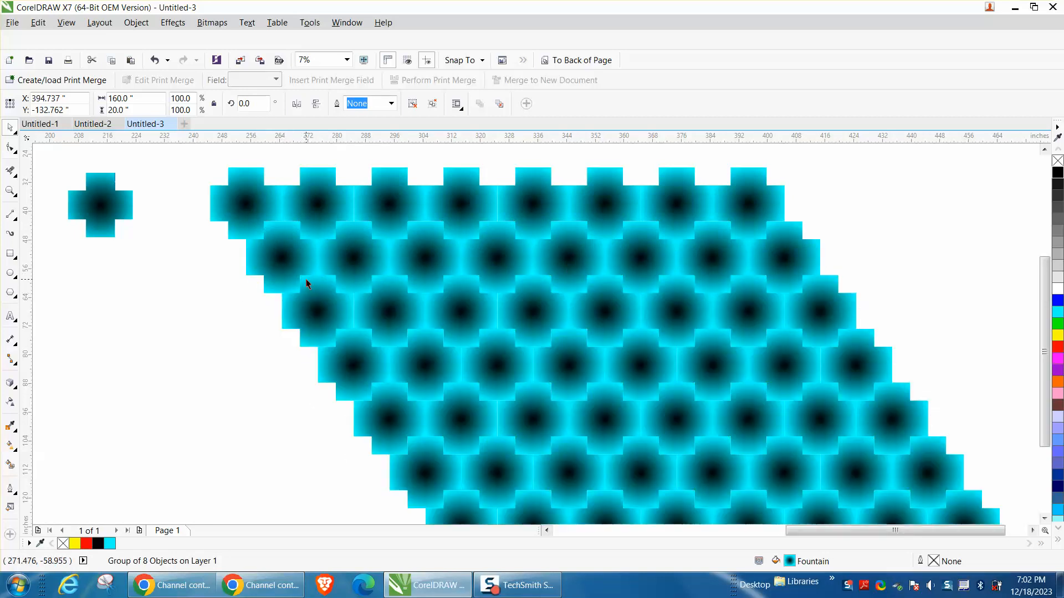
Group all stacked rows of the slanted cross pattern into one block.
{"action": "scroll", "coordinate": [303, 277], "scroll_direction": "down", "scroll_amount": 2}
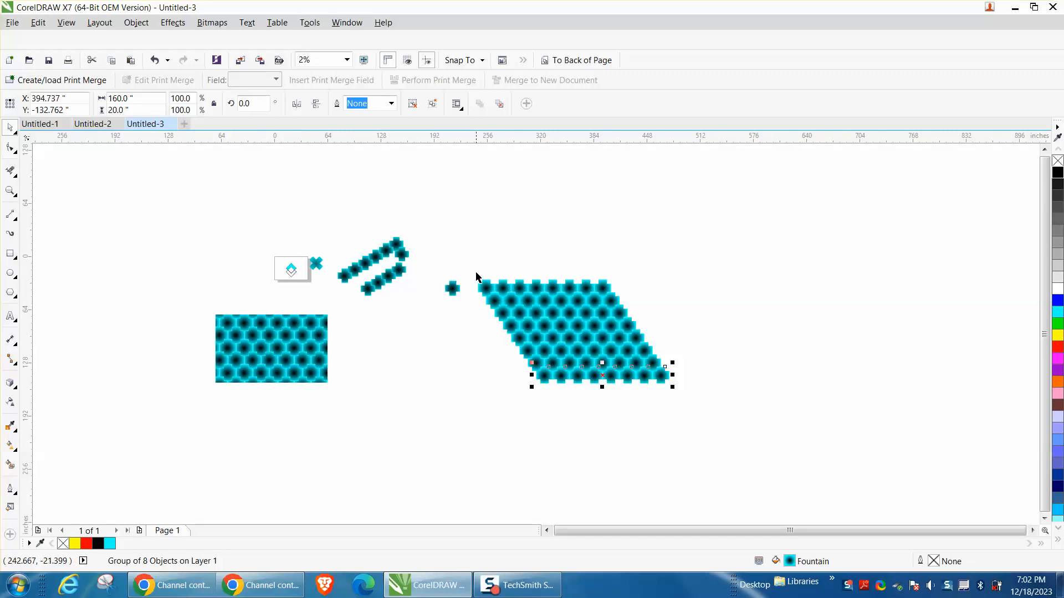
{"action": "left_click_drag", "start_coordinate": [616, 384], "coordinate": [710, 410]}
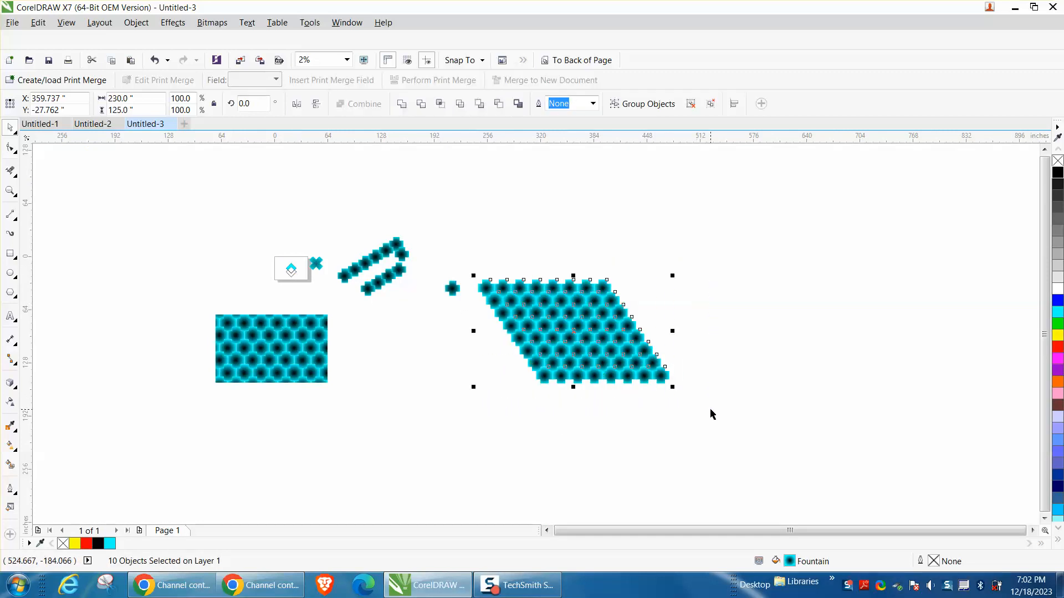
{"action": "key", "text": "ctrl+g"}
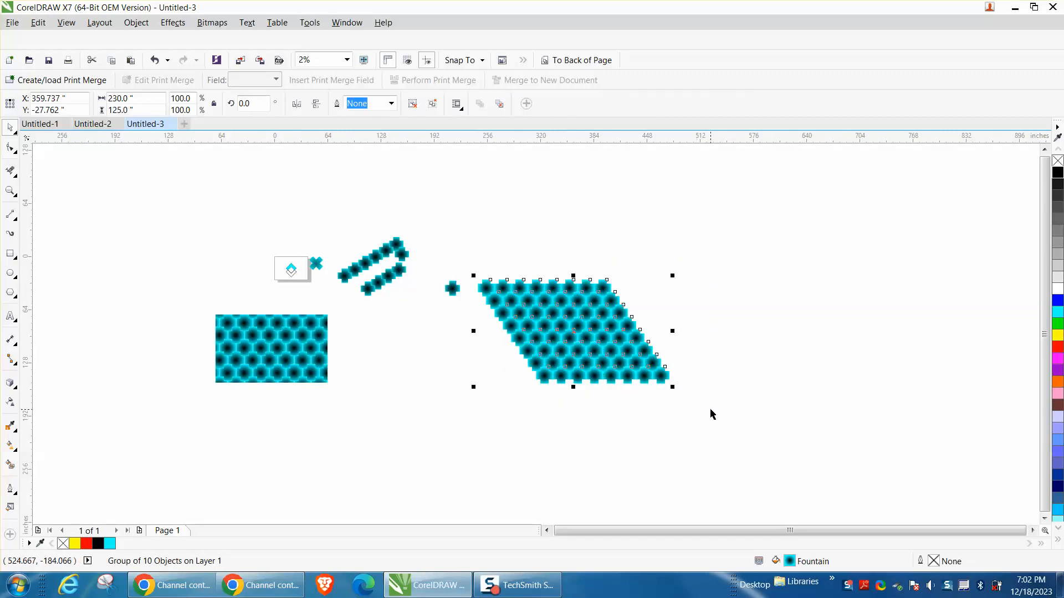
Place a copy of the grouped block 160 in to its right in 20 in nudges so the two blocks interlock.
{"action": "scroll", "coordinate": [712, 415], "scroll_direction": "up", "scroll_amount": 1}
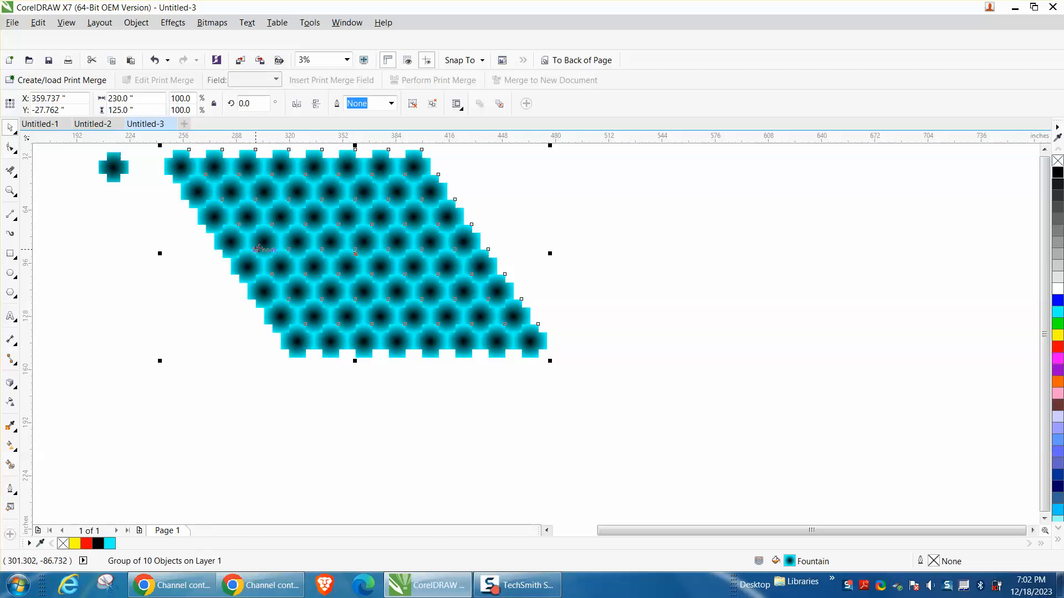
{"action": "key", "text": "Right"}
{"action": "key", "text": "Right"}
{"action": "key", "text": "Right"}
{"action": "key", "text": "Right"}
{"action": "key", "text": "Right"}
{"action": "key", "text": "Right"}
{"action": "key", "text": "Right"}
{"action": "key", "text": "Right"}
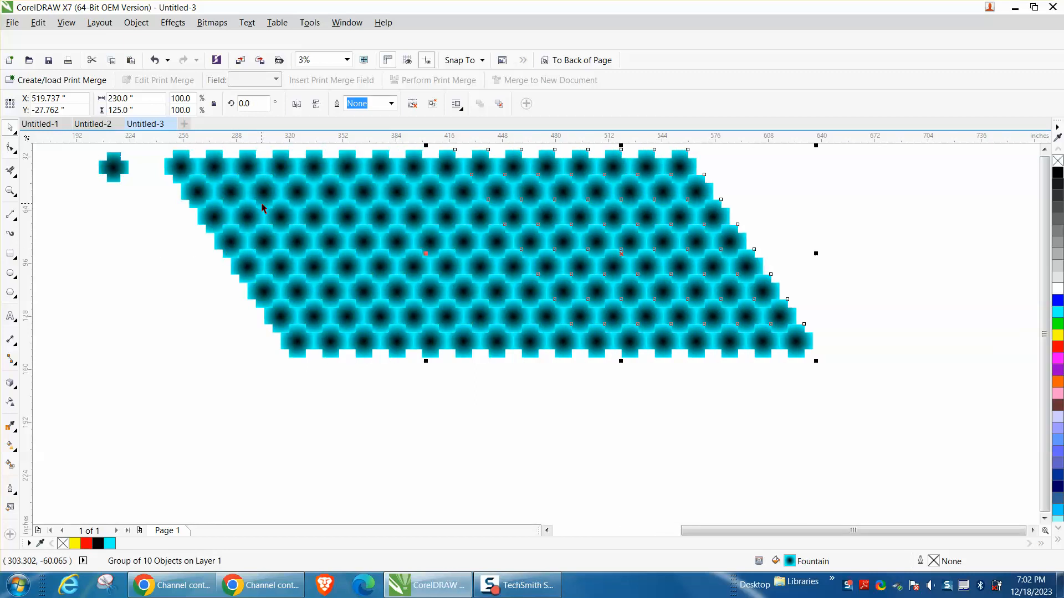
{"action": "key", "text": "Right"}
{"action": "key", "text": "Left"}
{"action": "key", "text": "Escape"}
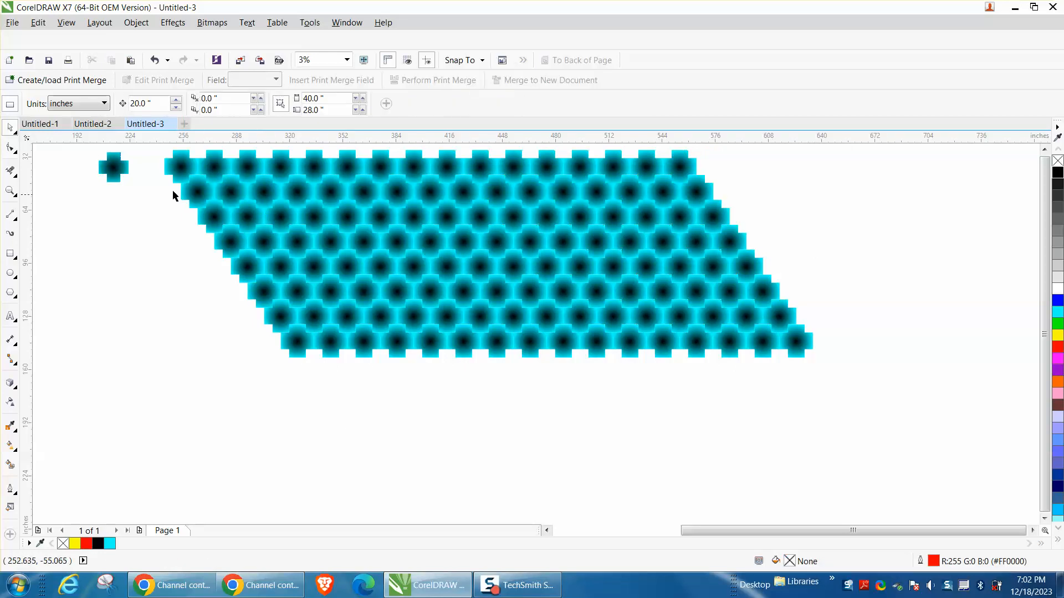
Duplicate both blocks together and place the copy 60 in to the right and 120 in below so the rows interlock.
{"action": "left_click_drag", "start_coordinate": [154, 146], "coordinate": [840, 421]}
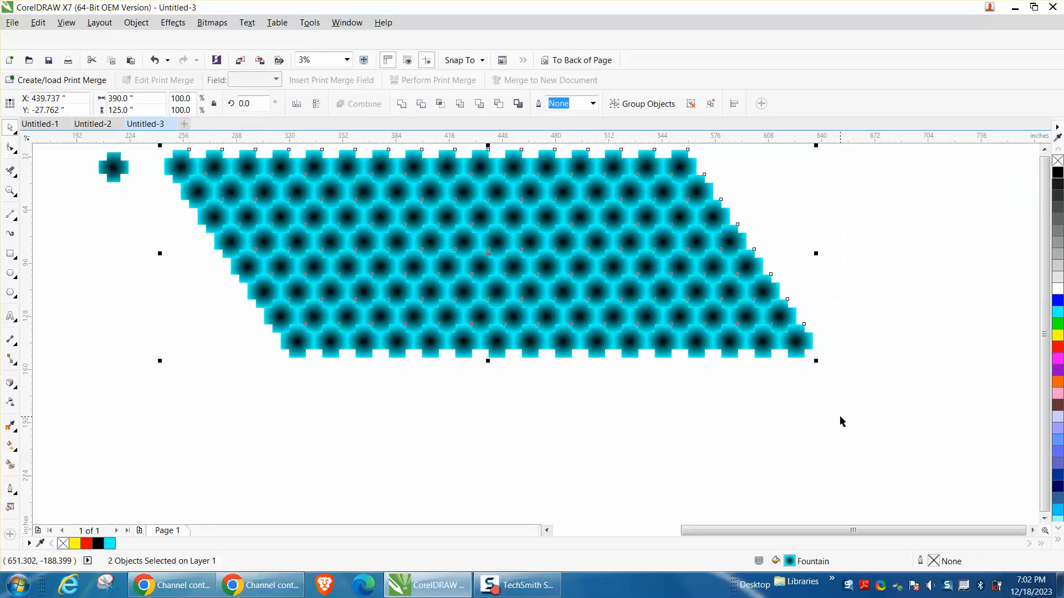
{"action": "key", "text": "ctrl+d"}
{"action": "key", "text": "Up"}
{"action": "key", "text": "Right"}
{"action": "key", "text": "Right"}
{"action": "key", "text": "Right"}
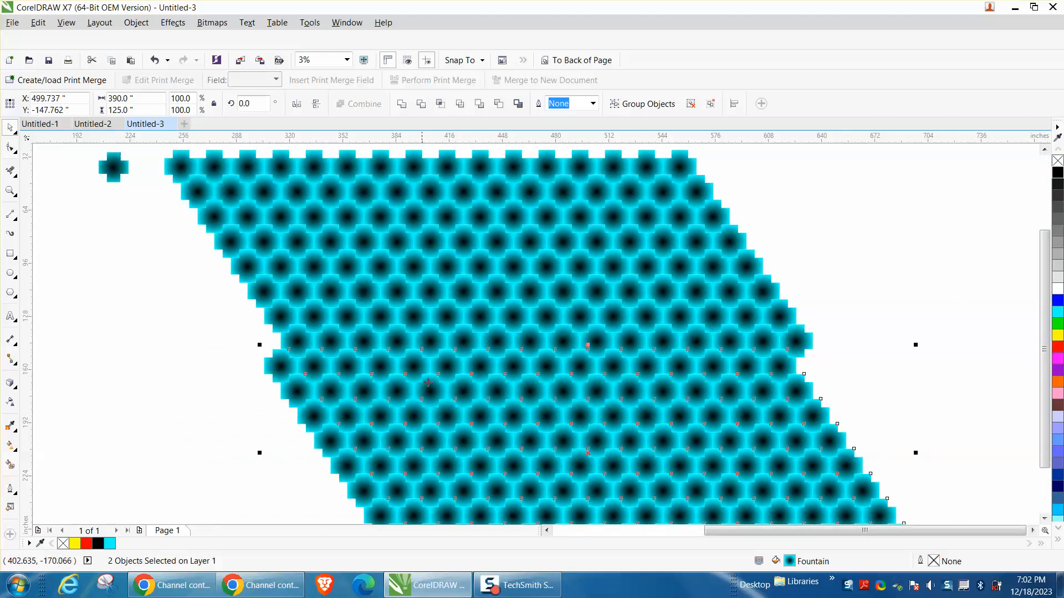
Group the four blocks of the tiled pattern into a single object.
{"action": "left_click", "coordinate": [209, 374]}
{"action": "key", "text": "F4"}
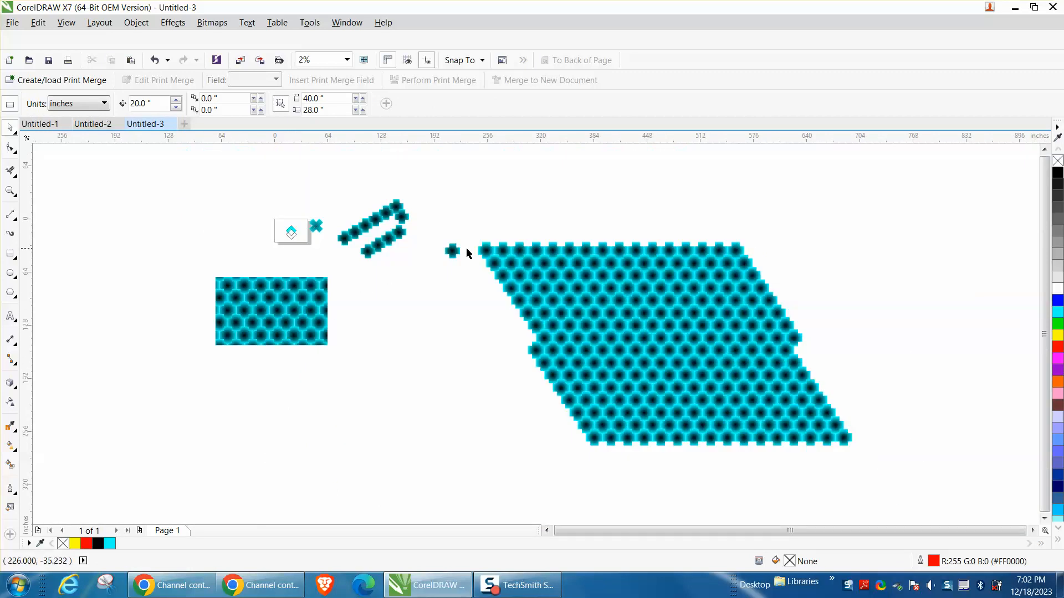
{"action": "left_click_drag", "start_coordinate": [468, 237], "coordinate": [861, 481]}
{"action": "key", "text": "ctrl+g"}
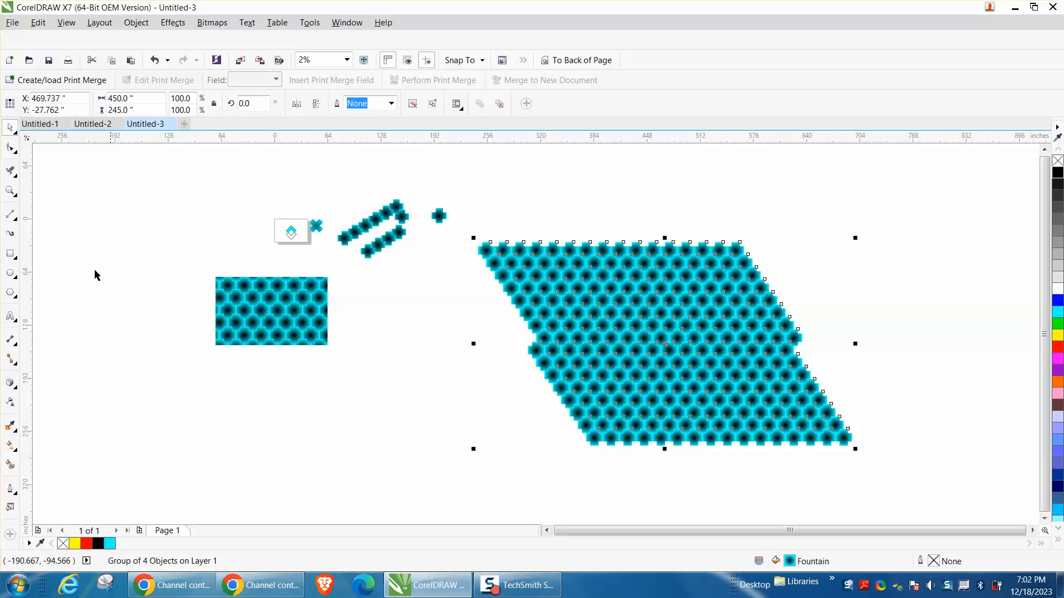
Draw a square over the tiled pattern, reduce it to about 192.5 in and position it fully inside the pattern.
{"action": "left_click", "coordinate": [10, 254]}
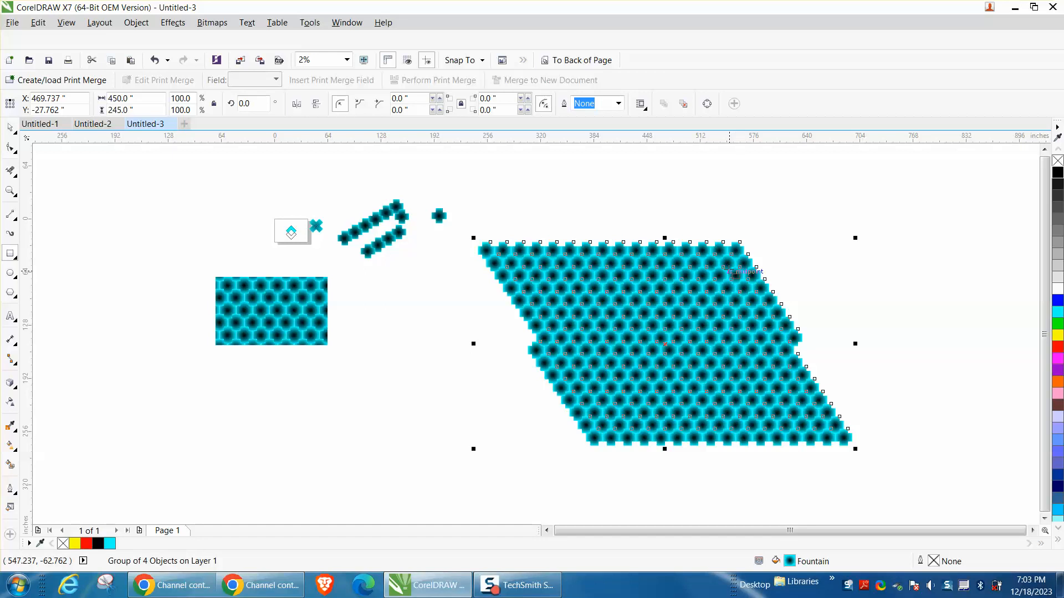
{"action": "left_click_drag", "start_coordinate": [731, 272], "coordinate": [556, 443]}
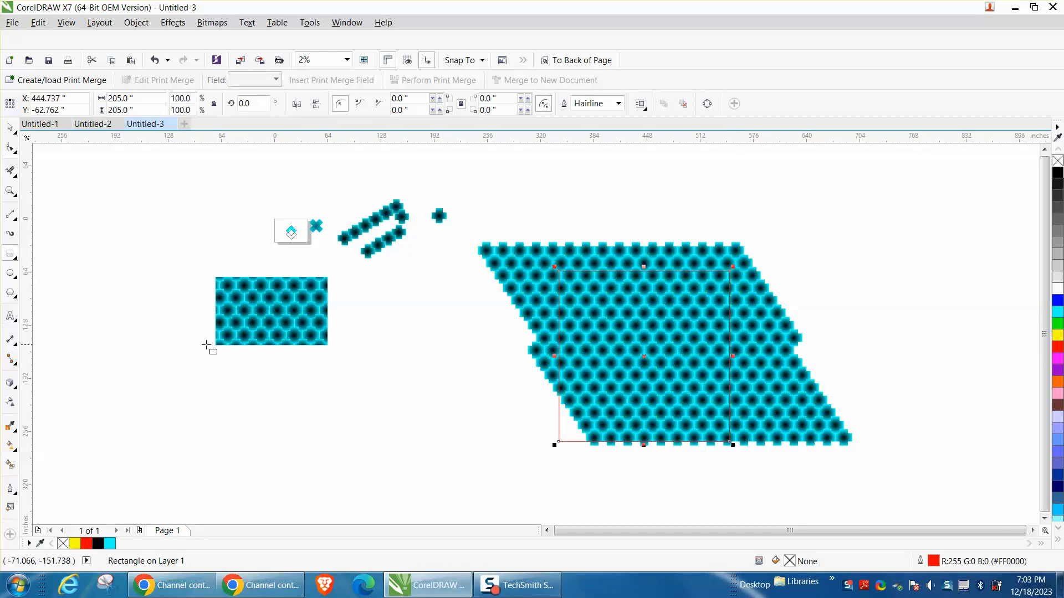
{"action": "left_click", "coordinate": [10, 127]}
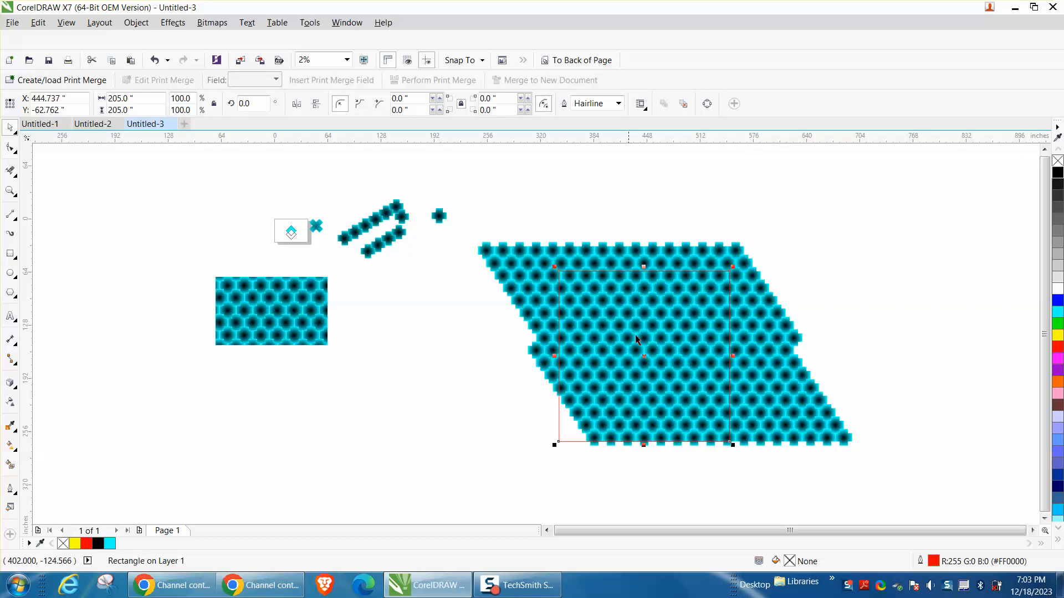
{"action": "left_click_drag", "start_coordinate": [641, 363], "coordinate": [657, 341]}
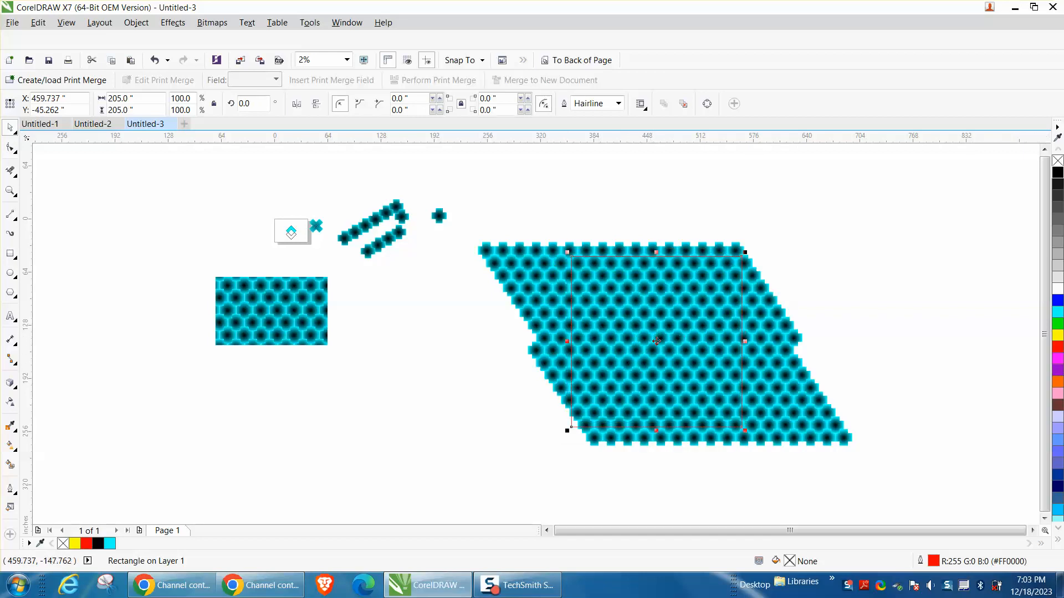
{"action": "left_click_drag", "start_coordinate": [566, 250], "coordinate": [576, 270]}
{"action": "left_click_drag", "start_coordinate": [668, 345], "coordinate": [677, 346]}
Intersect the square with the grouped pattern and move the resulting square piece out to the left, beside the small rectangular swatch.
{"action": "left_click_drag", "start_coordinate": [466, 217], "coordinate": [887, 501]}
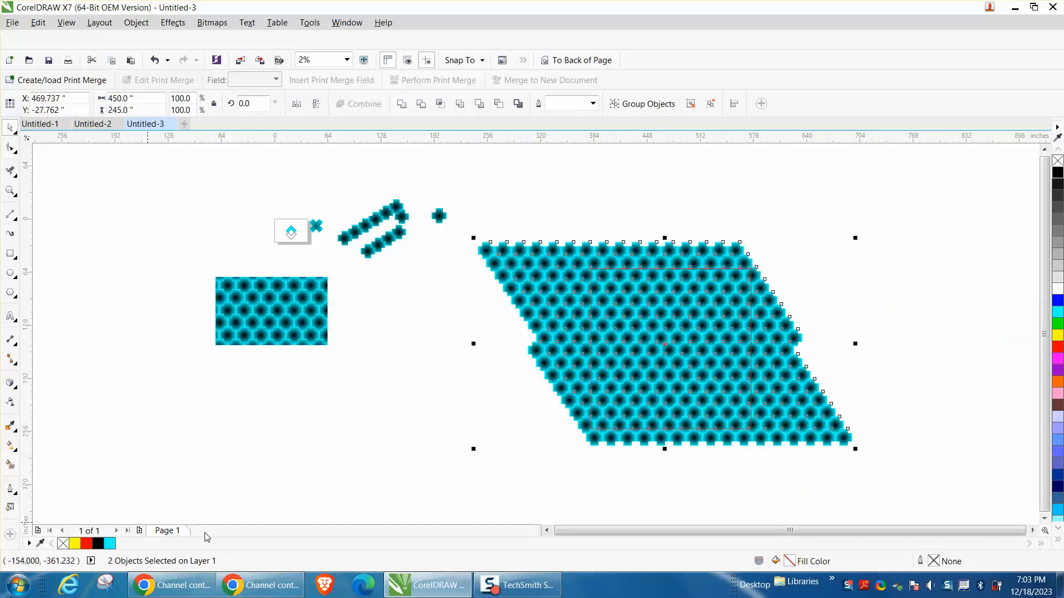
{"action": "left_click", "coordinate": [440, 103]}
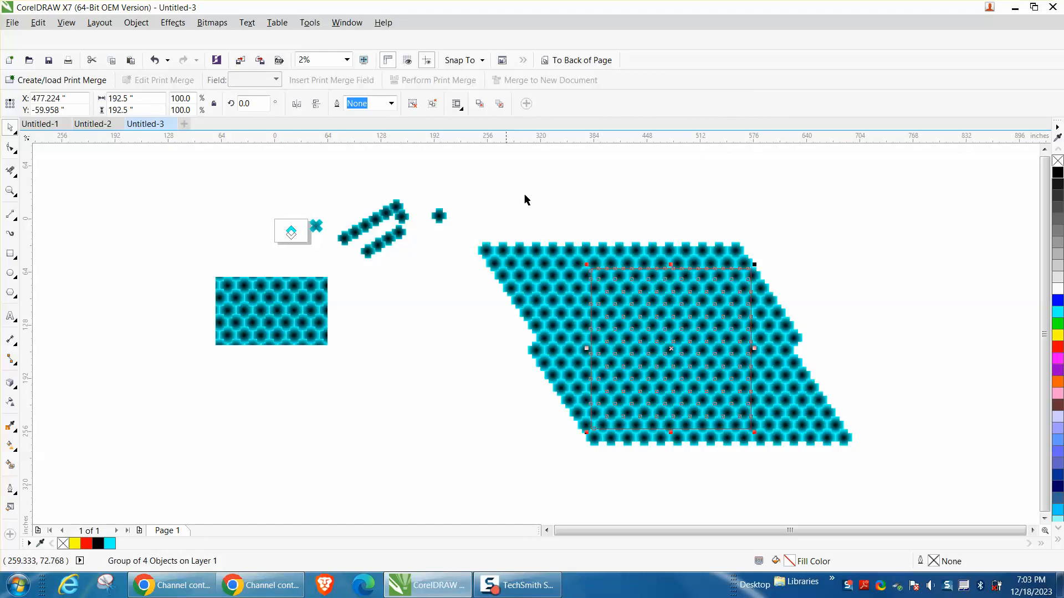
{"action": "left_click_drag", "start_coordinate": [660, 330], "coordinate": [572, 351]}
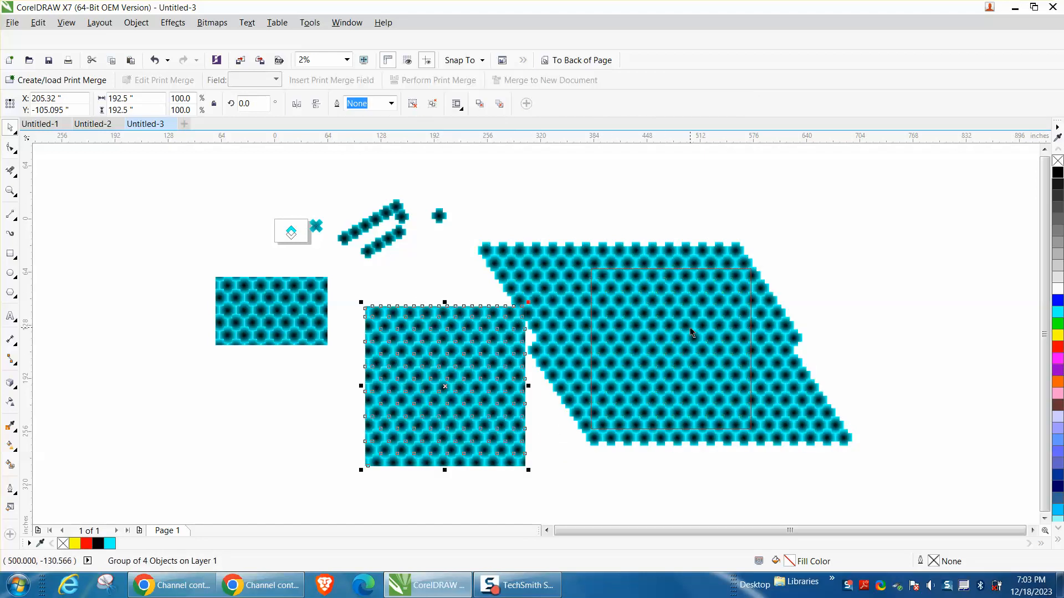
{"action": "left_click_drag", "start_coordinate": [477, 382], "coordinate": [431, 392]}
Examine the cropped square pattern and the leftover crosses up close and in overview.
{"action": "key", "text": "z"}
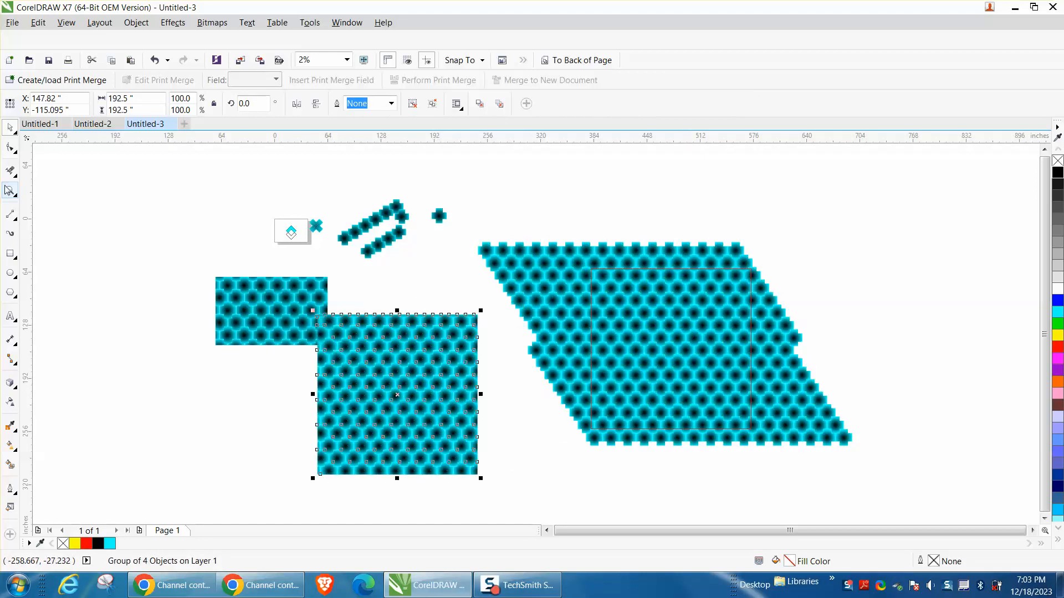
{"action": "scroll", "coordinate": [487, 354], "scroll_direction": "up", "scroll_amount": 3}
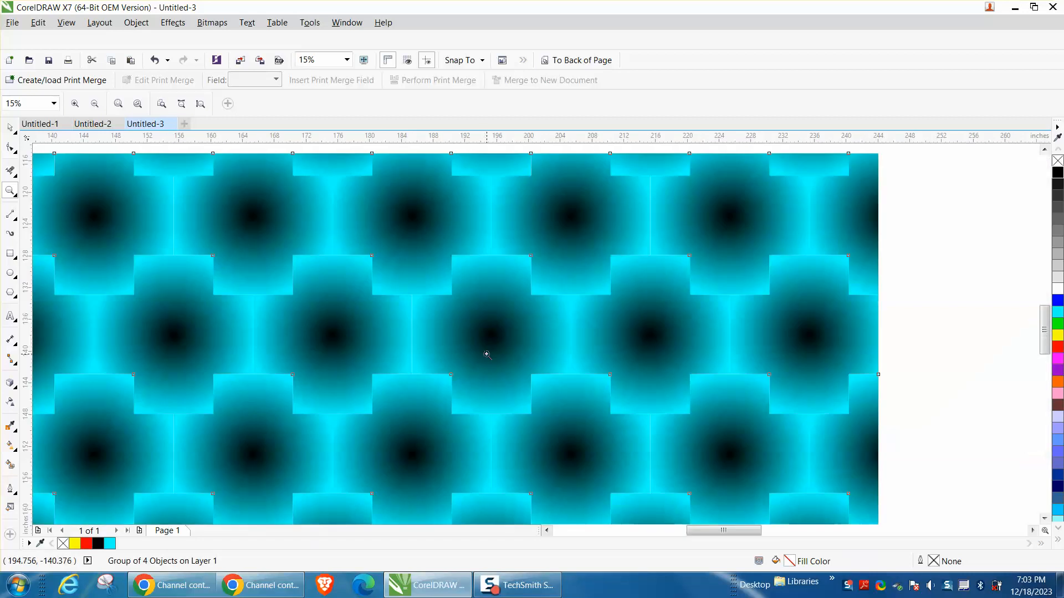
{"action": "scroll", "coordinate": [487, 353], "scroll_direction": "down", "scroll_amount": 2}
{"action": "scroll", "coordinate": [486, 353], "scroll_direction": "down", "scroll_amount": 2}
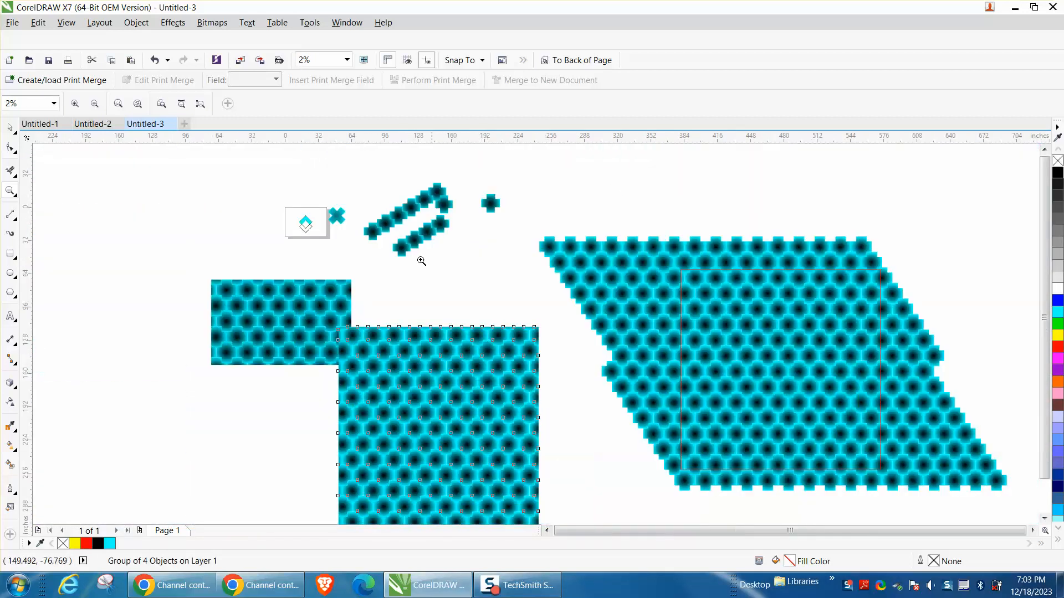
{"action": "left_click_drag", "start_coordinate": [425, 176], "coordinate": [506, 247]}
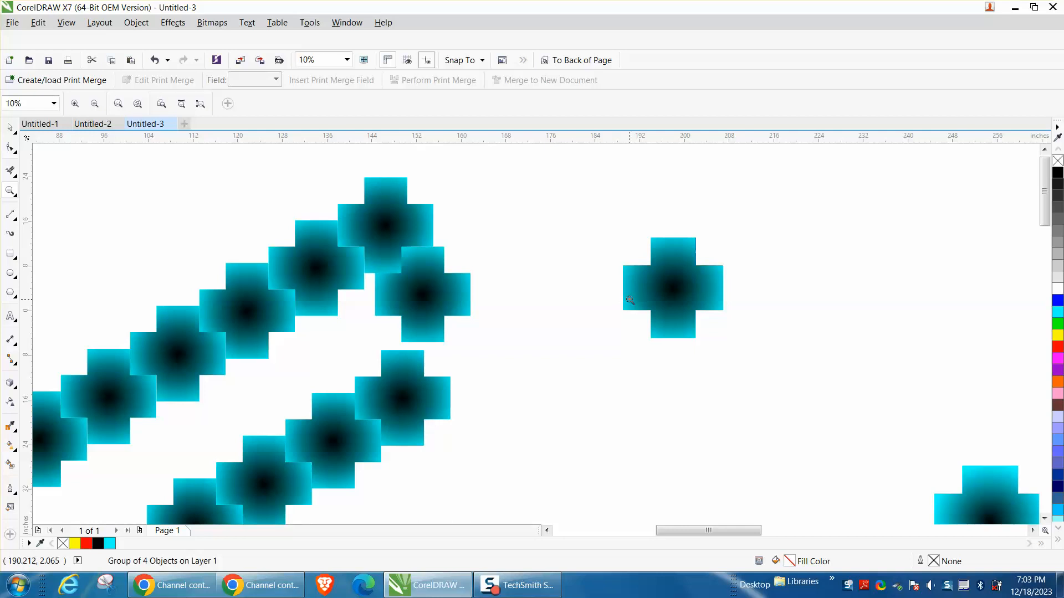
{"action": "scroll", "coordinate": [629, 300], "scroll_direction": "down", "scroll_amount": 2}
{"action": "scroll", "coordinate": [579, 295], "scroll_direction": "down", "scroll_amount": 1}
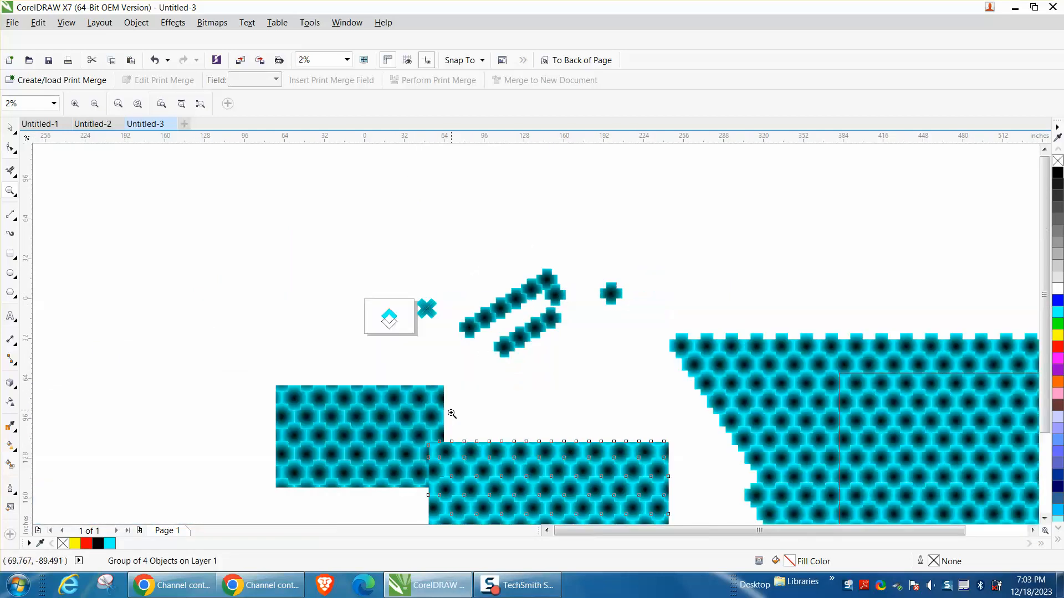
{"action": "scroll", "coordinate": [498, 443], "scroll_direction": "down", "scroll_amount": 1}
{"action": "scroll", "coordinate": [546, 388], "scroll_direction": "down", "scroll_amount": 1}
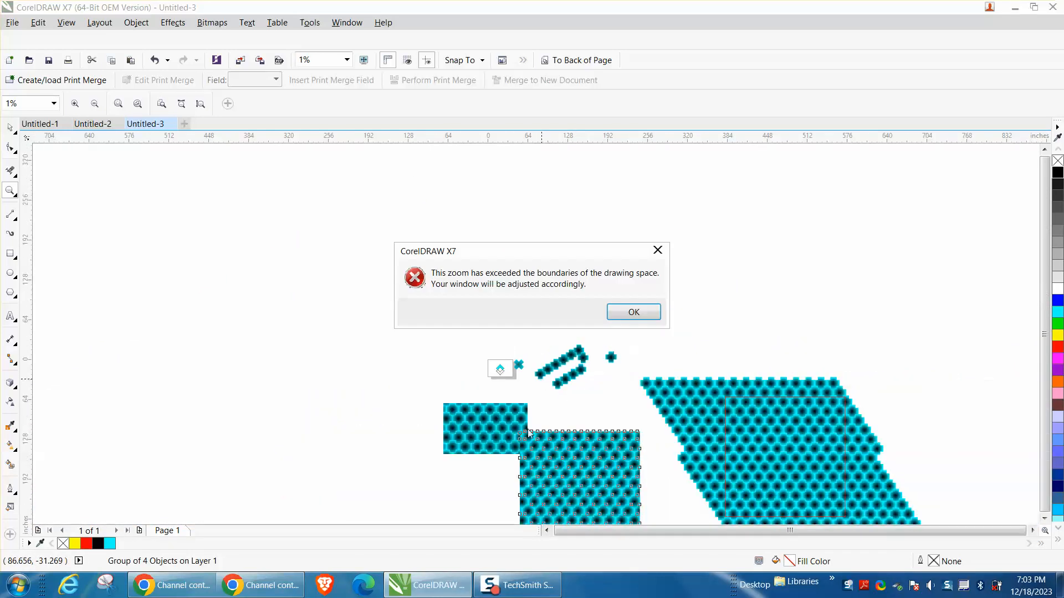
{"action": "left_click", "coordinate": [624, 317]}
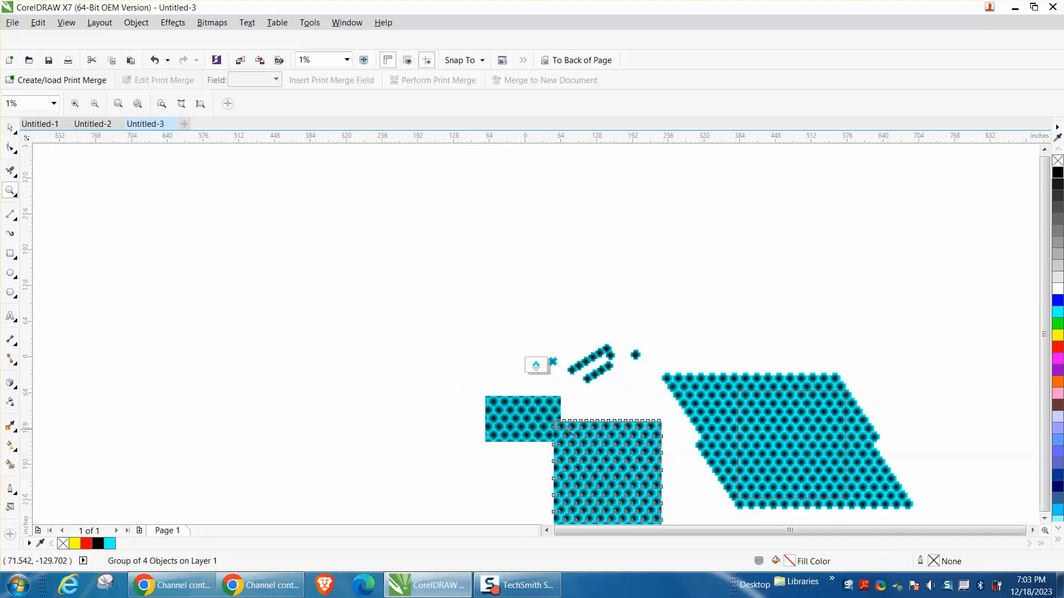
{"action": "scroll", "coordinate": [658, 487], "scroll_direction": "up", "scroll_amount": 2}
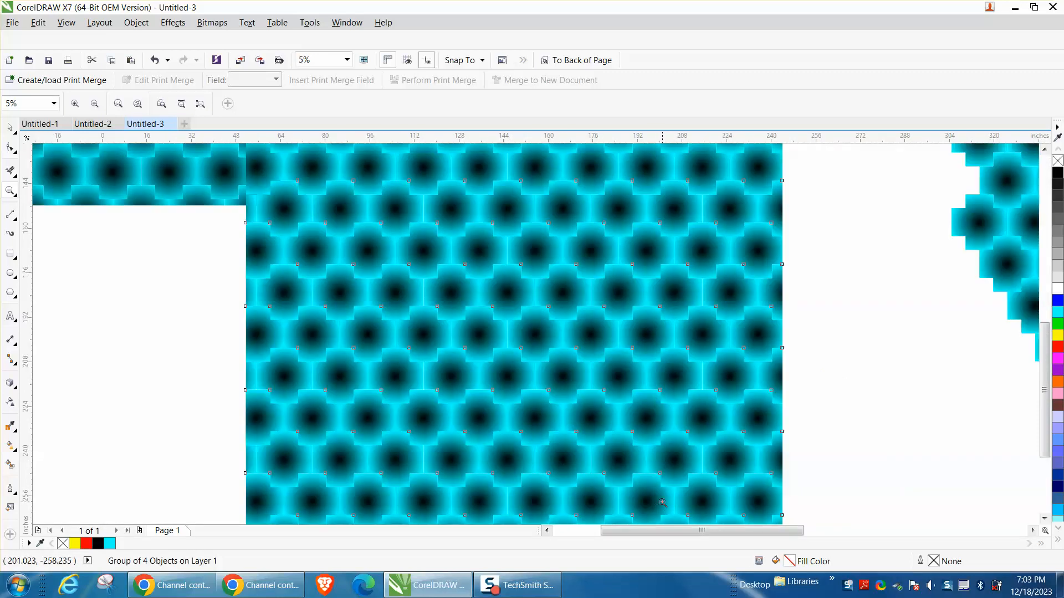